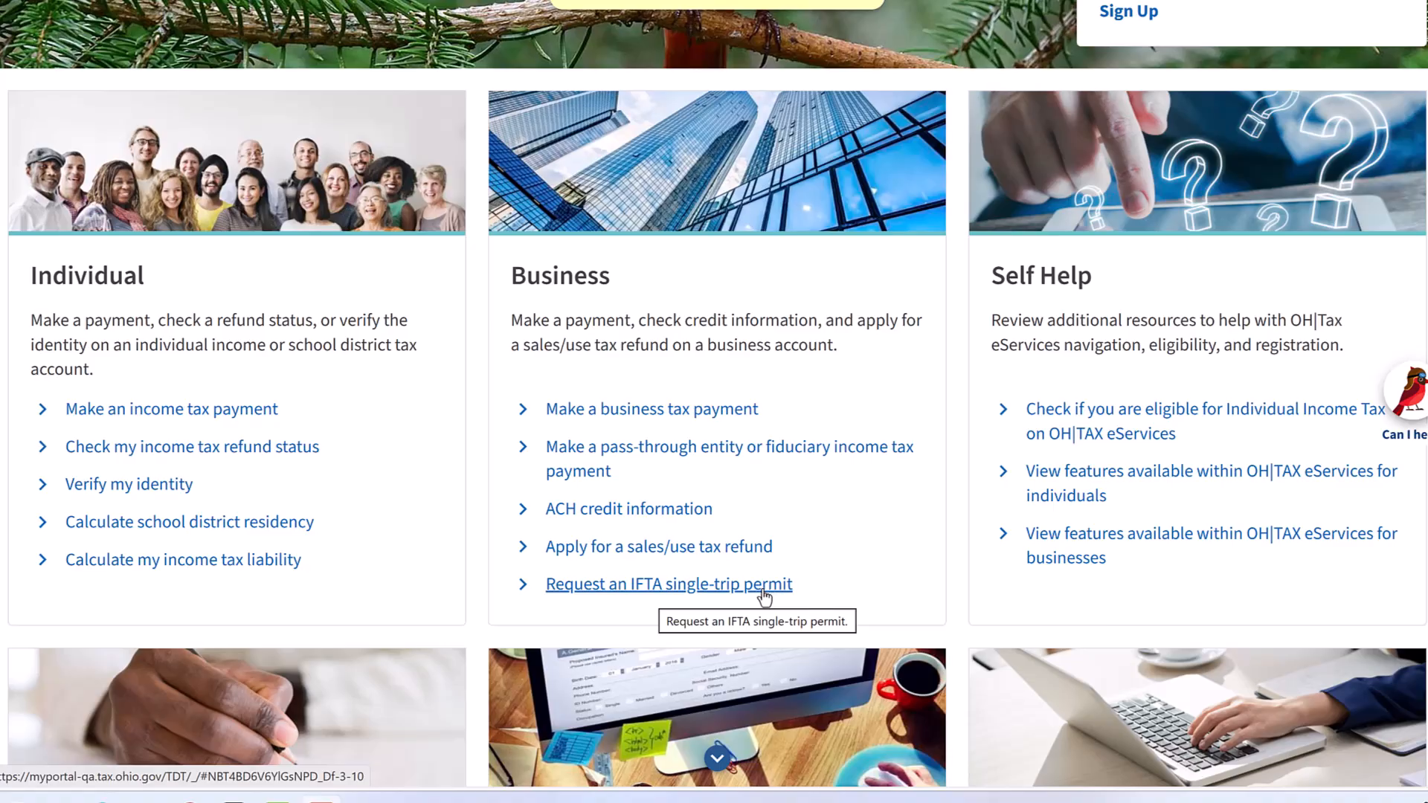
# Open the IFTA single-trip permit request and scroll through its Getting Started instructions
pyautogui.click(750, 593)
pyautogui.scroll(-2, 695, 401)
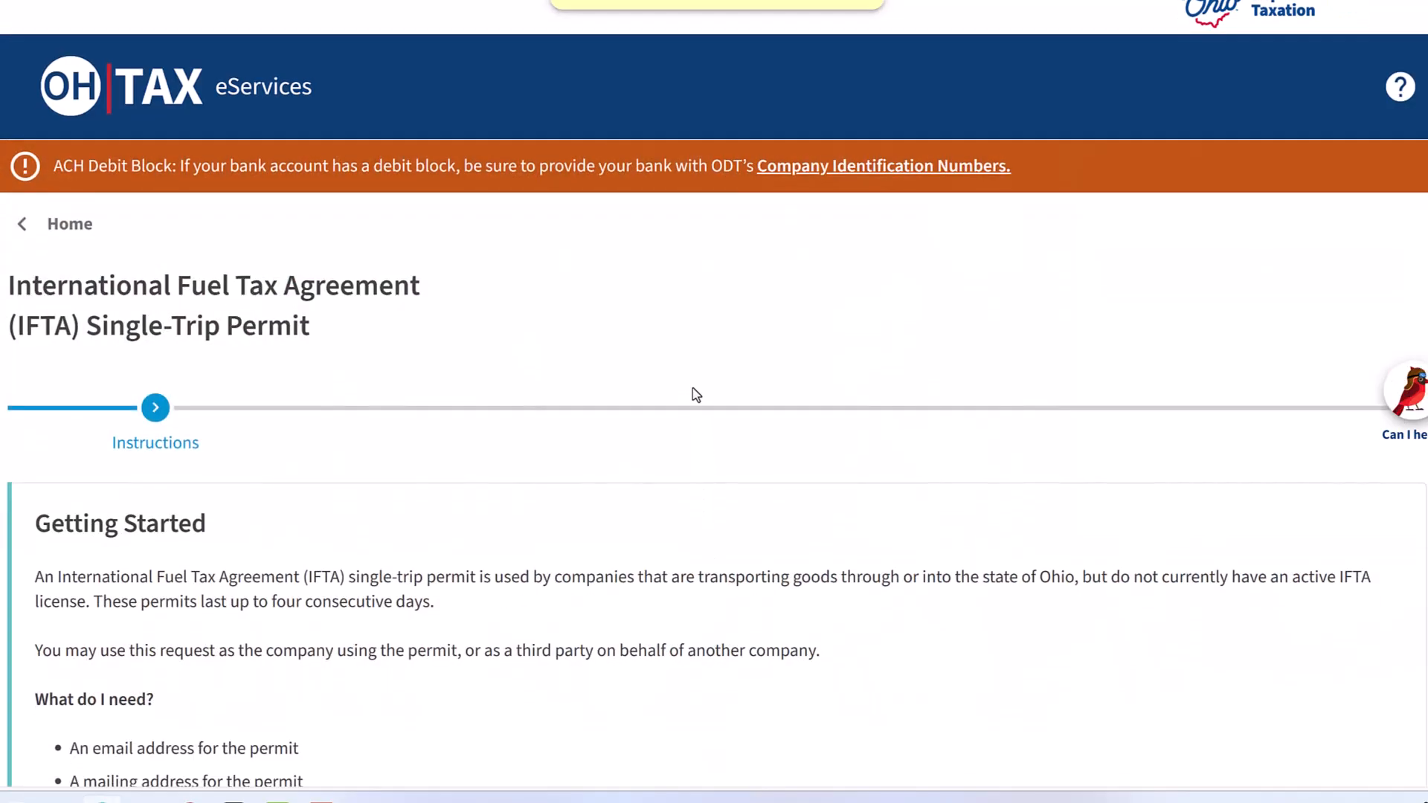
pyautogui.scroll(-3, 696, 394)
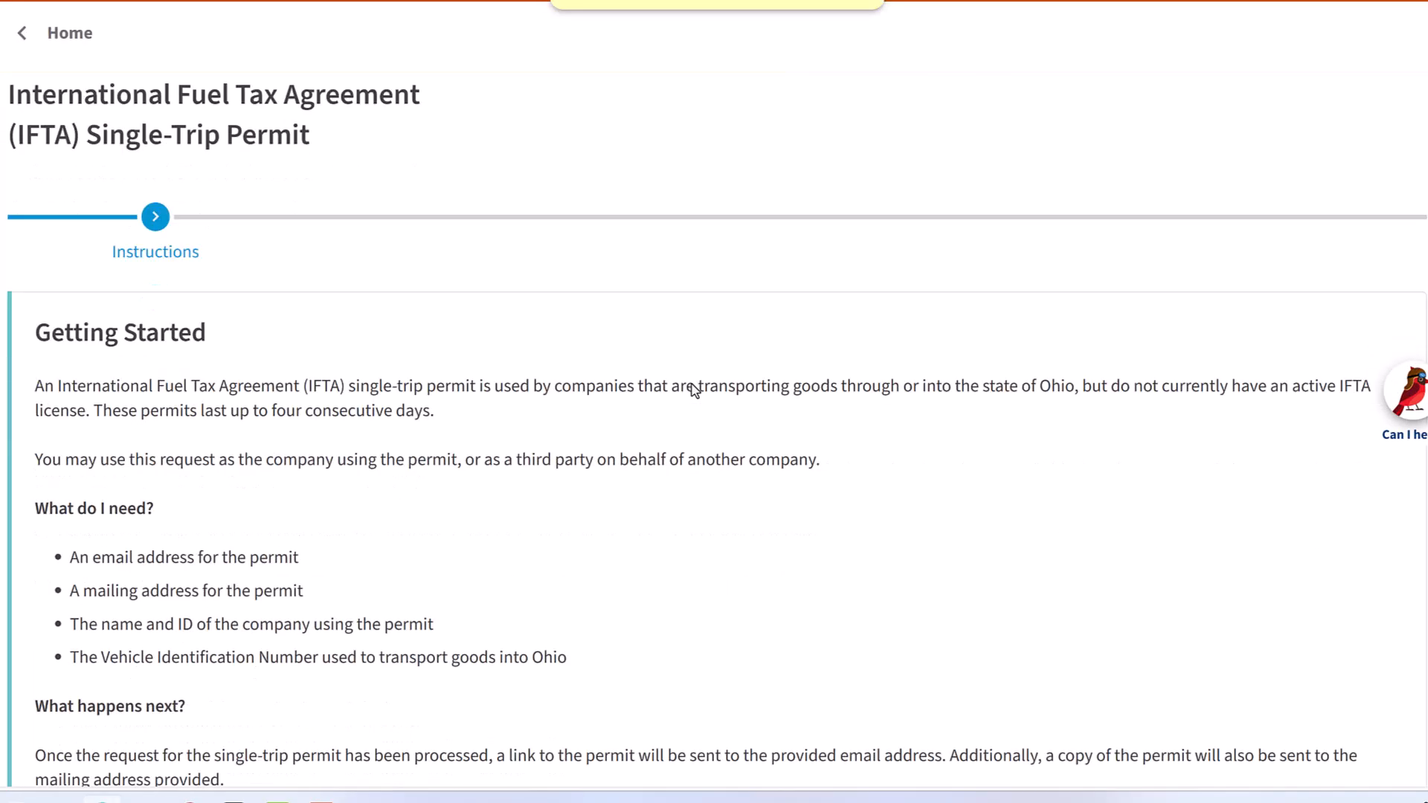
pyautogui.scroll(-3, 533, 305)
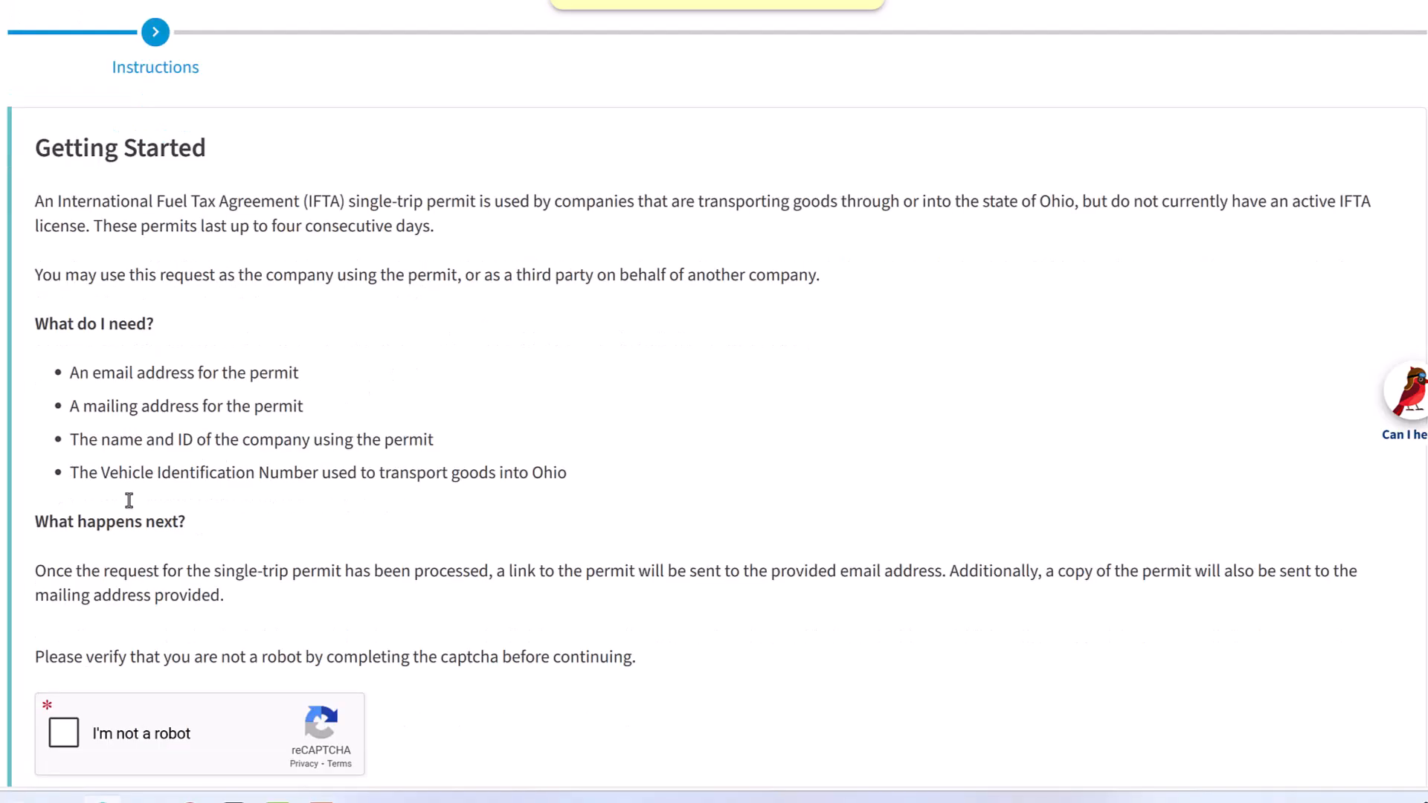
# Complete the I'm not a robot captcha and continue to the Entry Information page
pyautogui.click(65, 636)
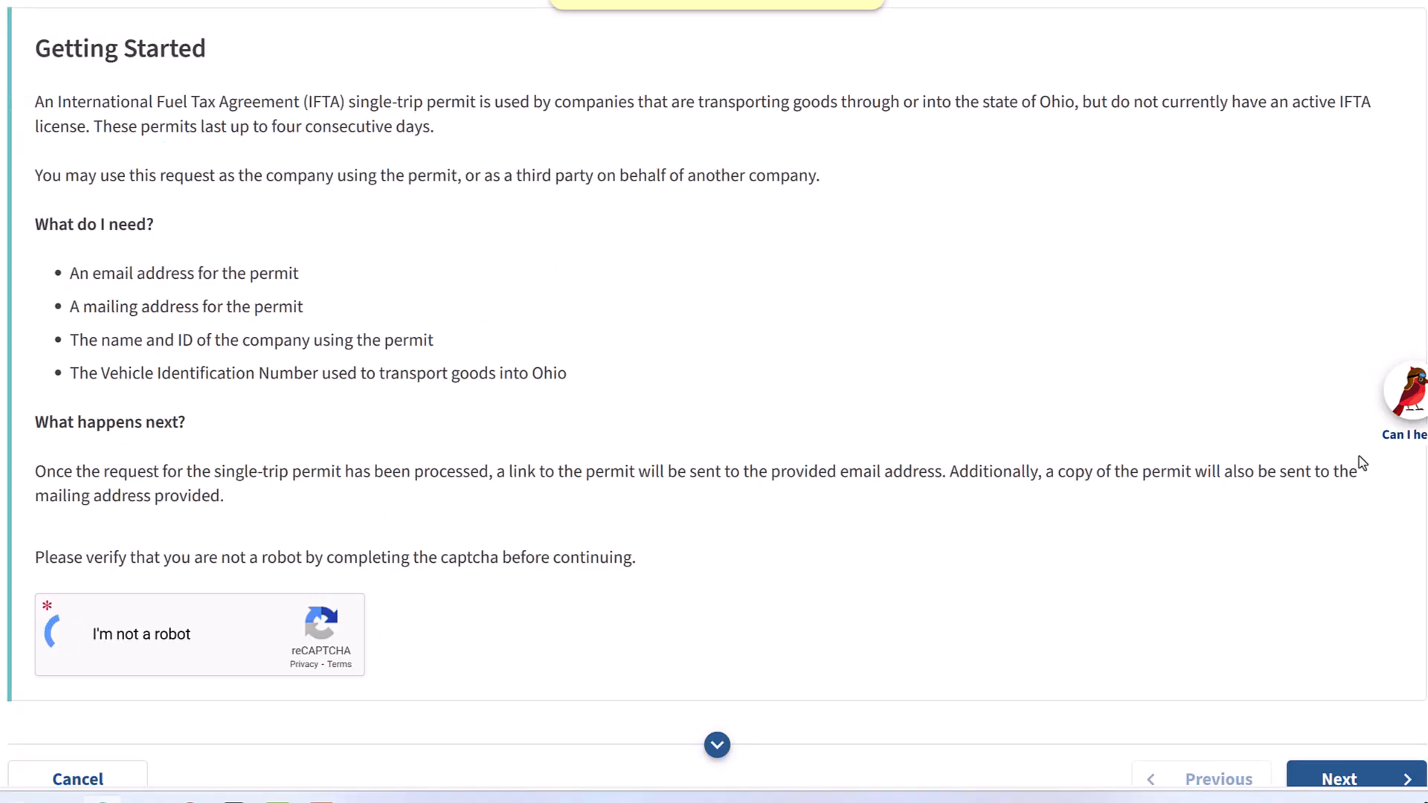
pyautogui.scroll(-2, 1169, 446)
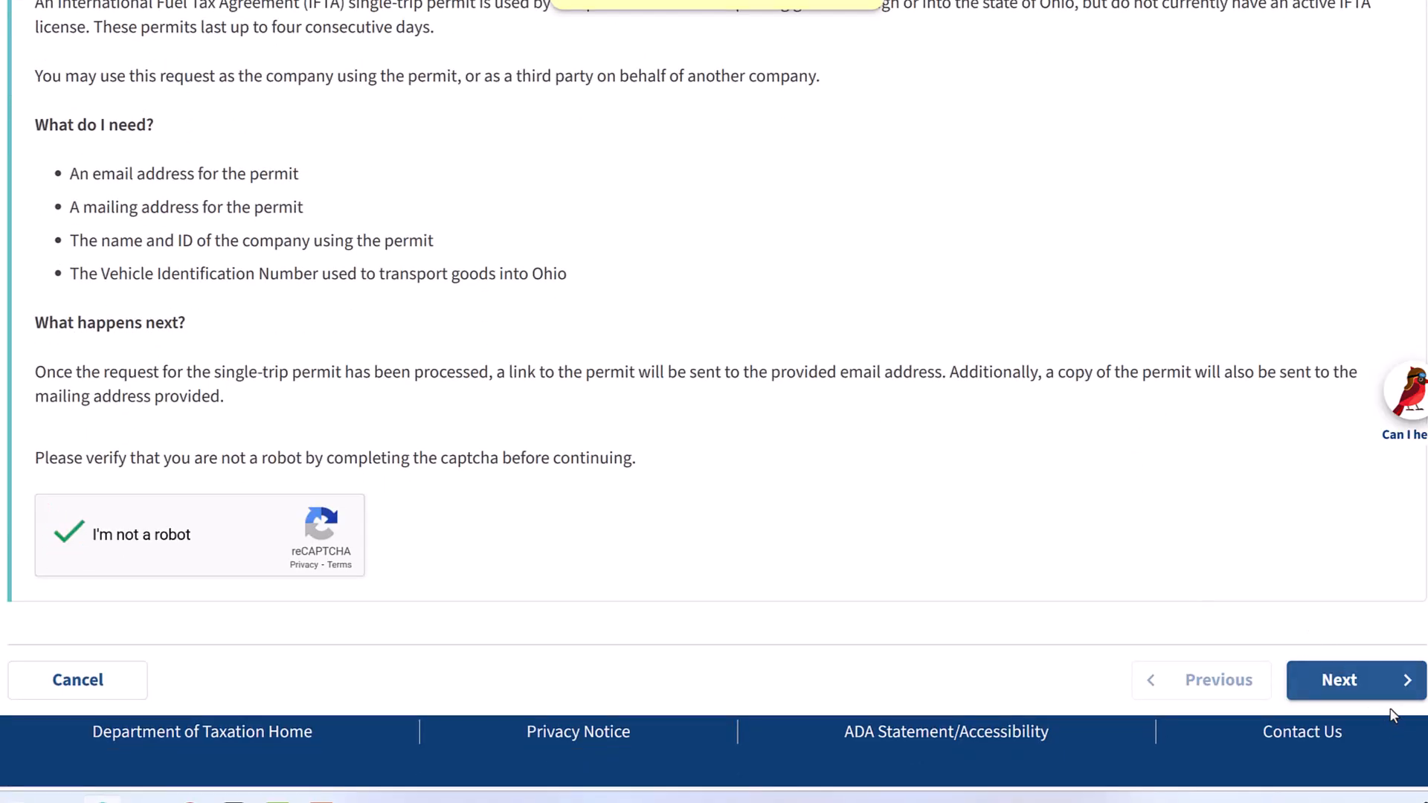
pyautogui.click(1374, 688)
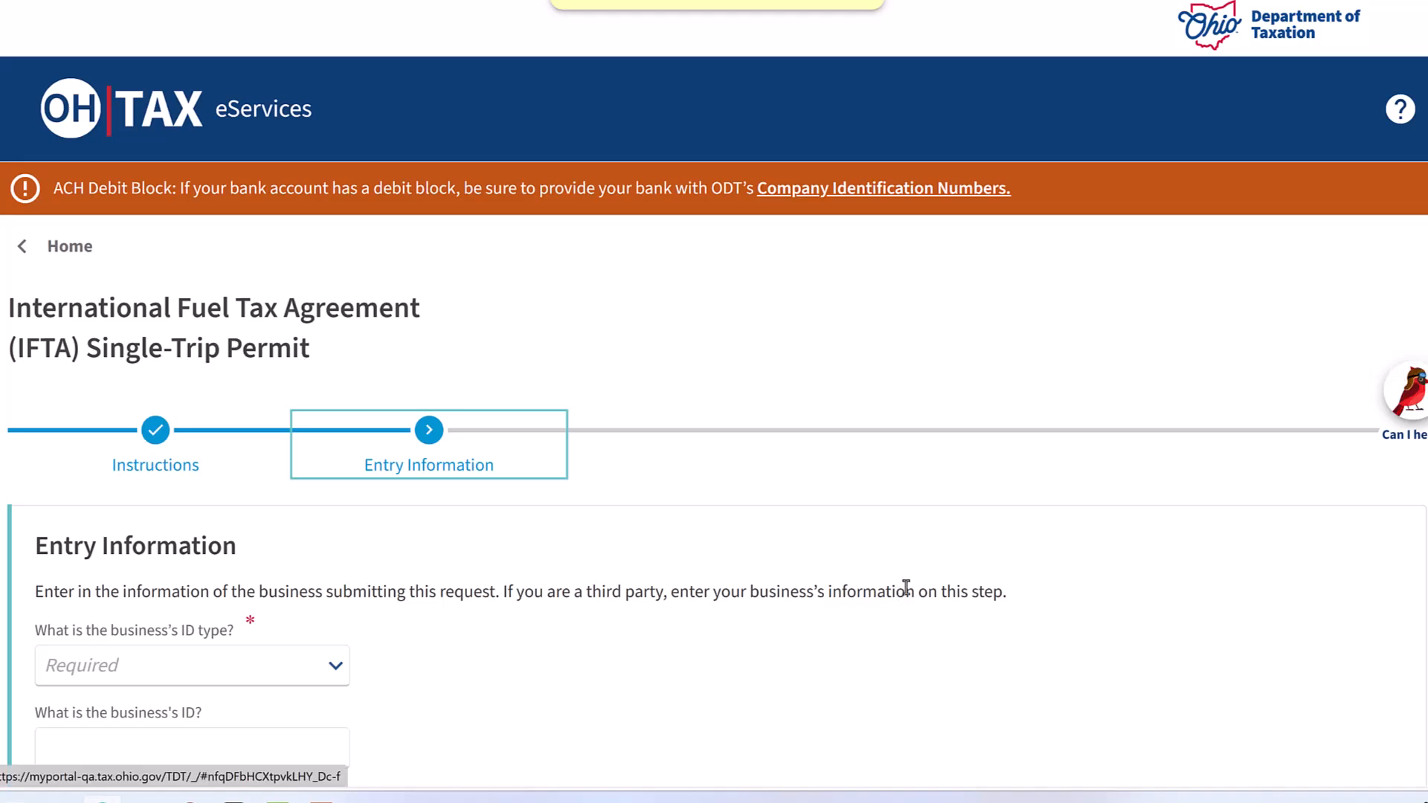
# Set the submitting business's ID type to Federal Employer ID Number and enter the business's ID
pyautogui.scroll(-2, 911, 592)
pyautogui.scroll(-4, 911, 592)
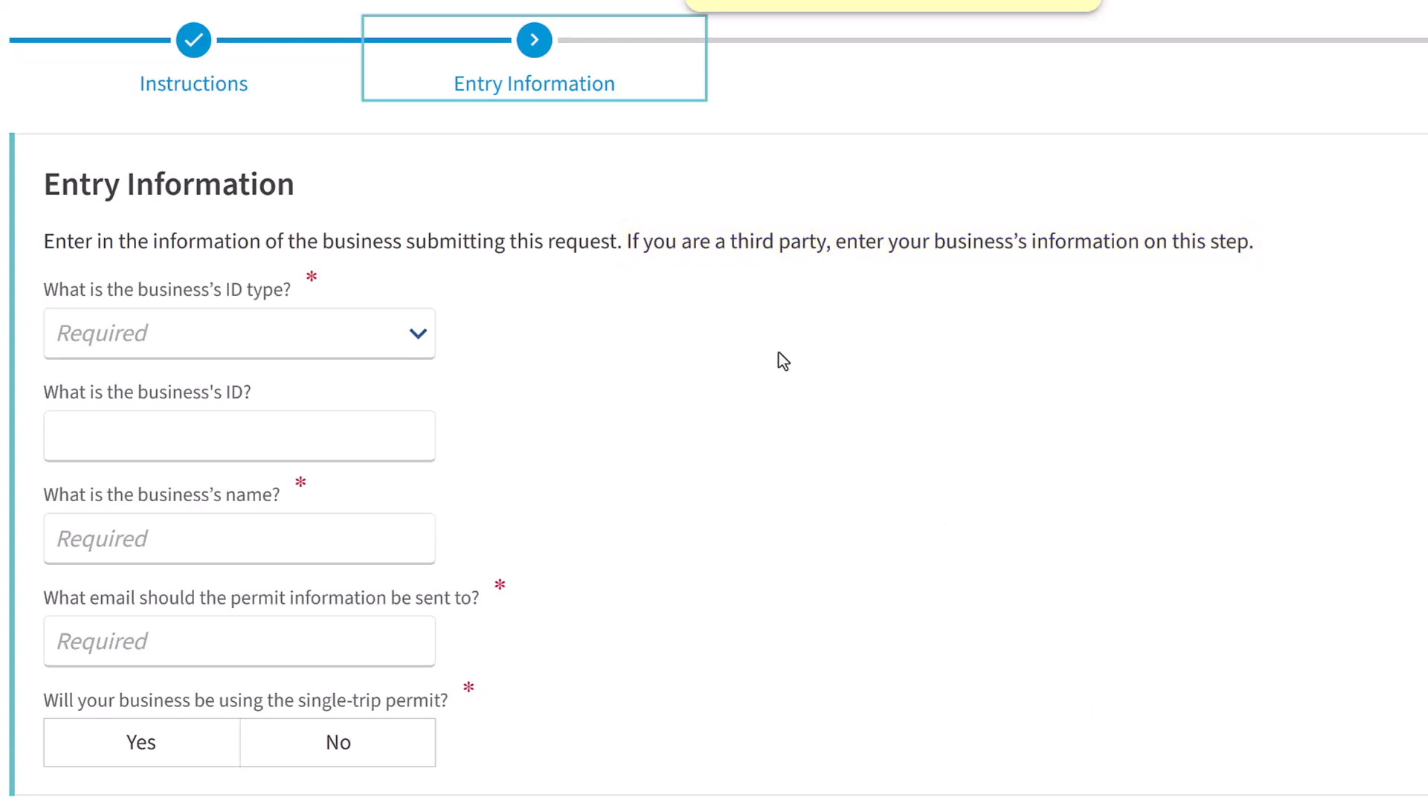
pyautogui.click(418, 333)
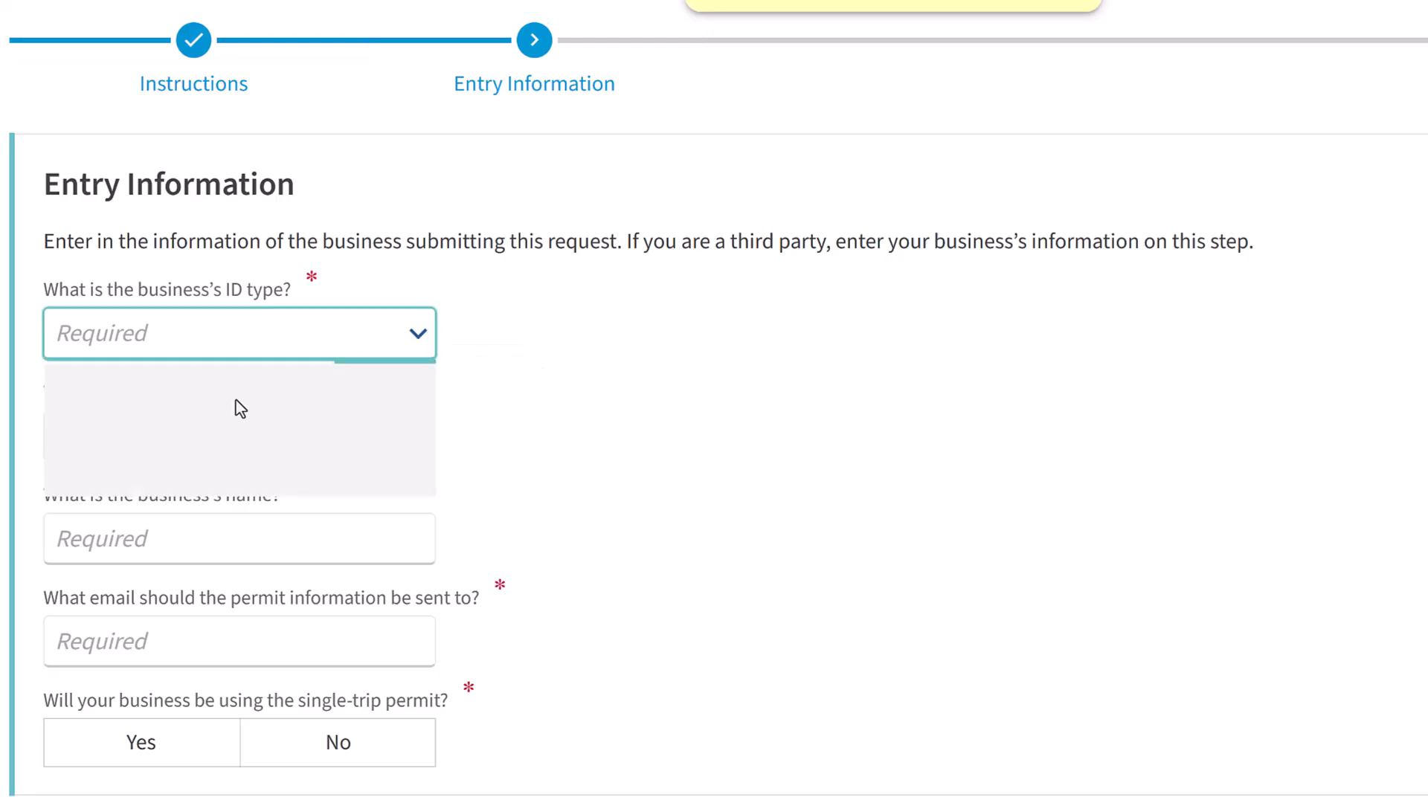
pyautogui.click(197, 429)
pyautogui.click(185, 439)
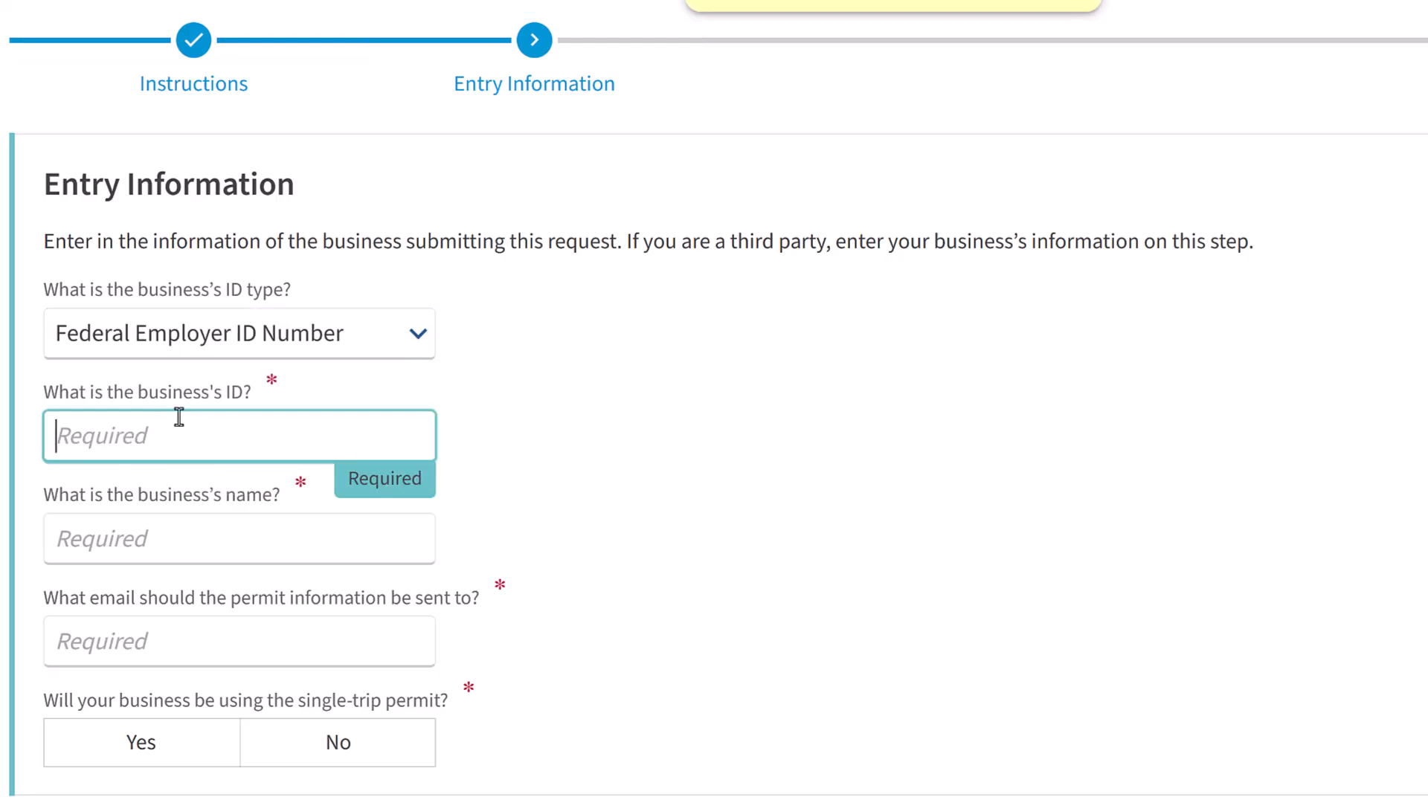
pyautogui.write('444444444')
# Enter THIRD PARTY as the business name and fill in the e-mail address for the permit information
pyautogui.click(211, 539)
pyautogui.write('THIRD PARTY')
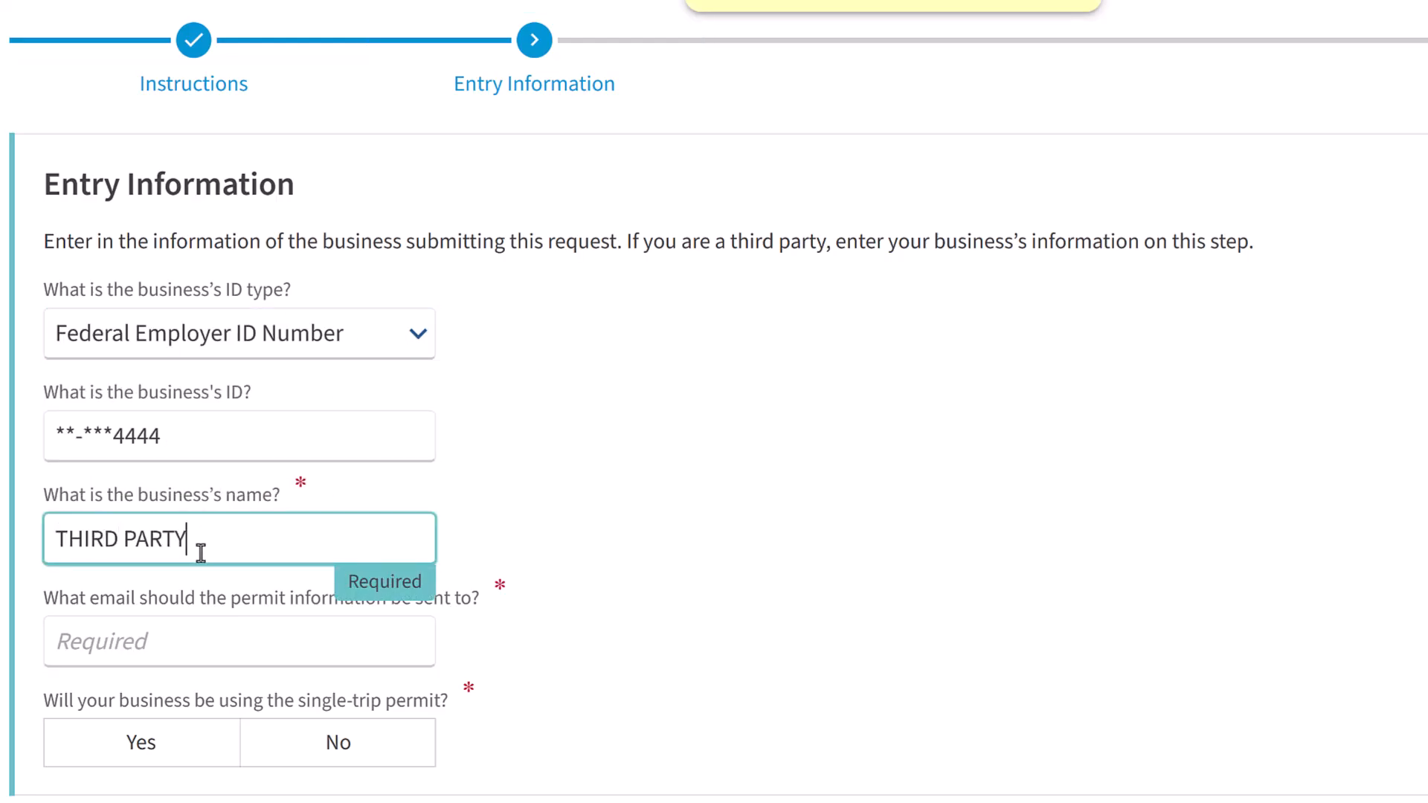
pyautogui.click(245, 648)
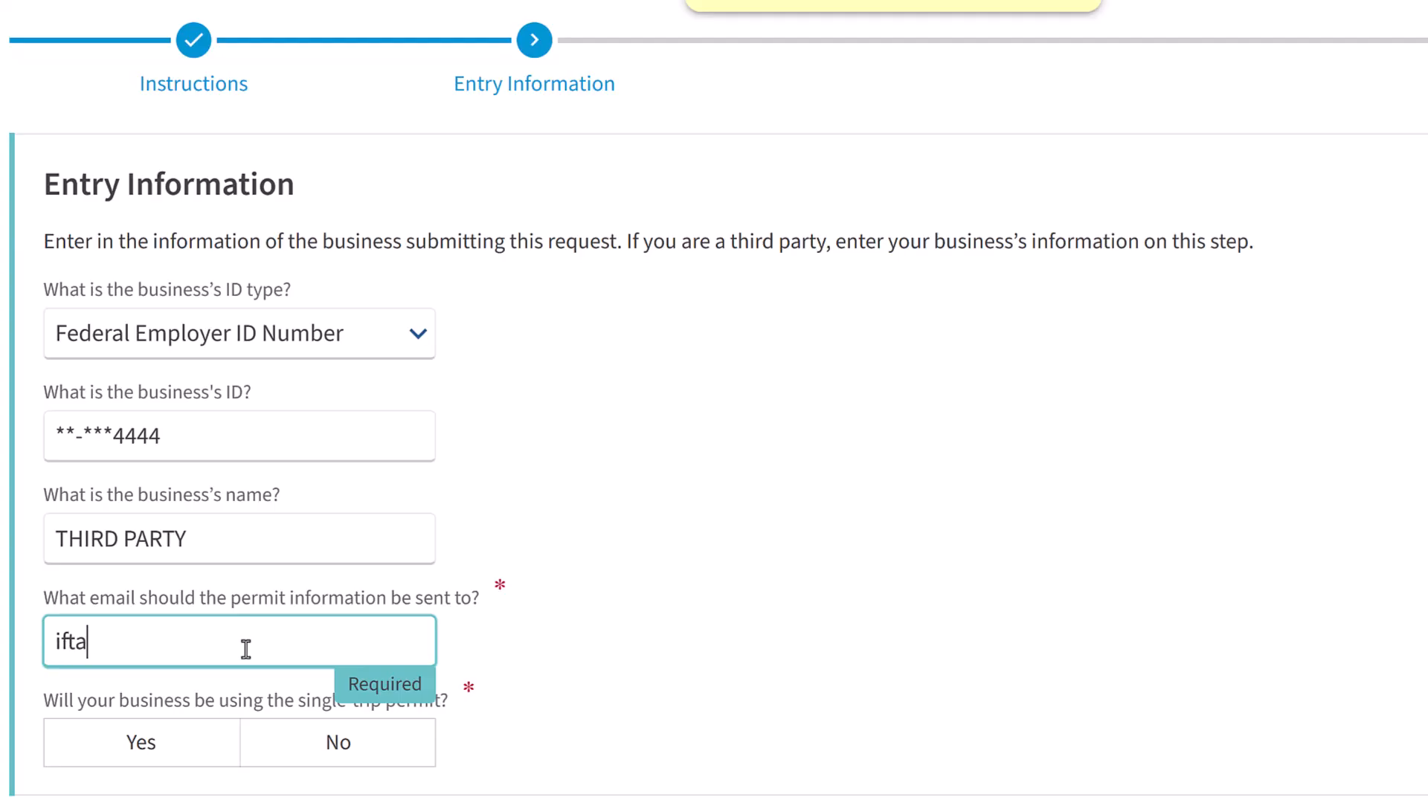
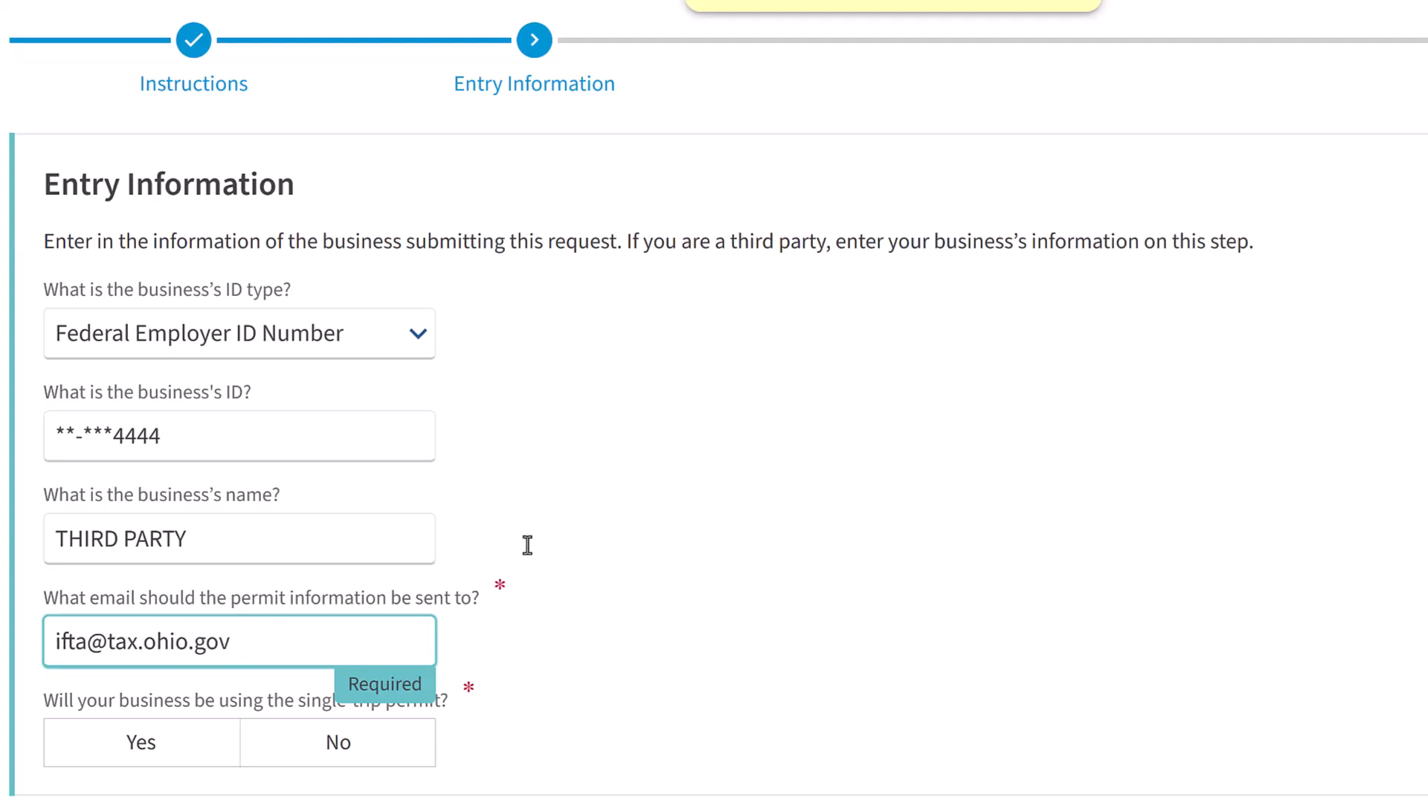
# Answer No to whether your business will use the single-trip permit and continue to Business Information
pyautogui.scroll(-2, 165, 634)
pyautogui.click(128, 603)
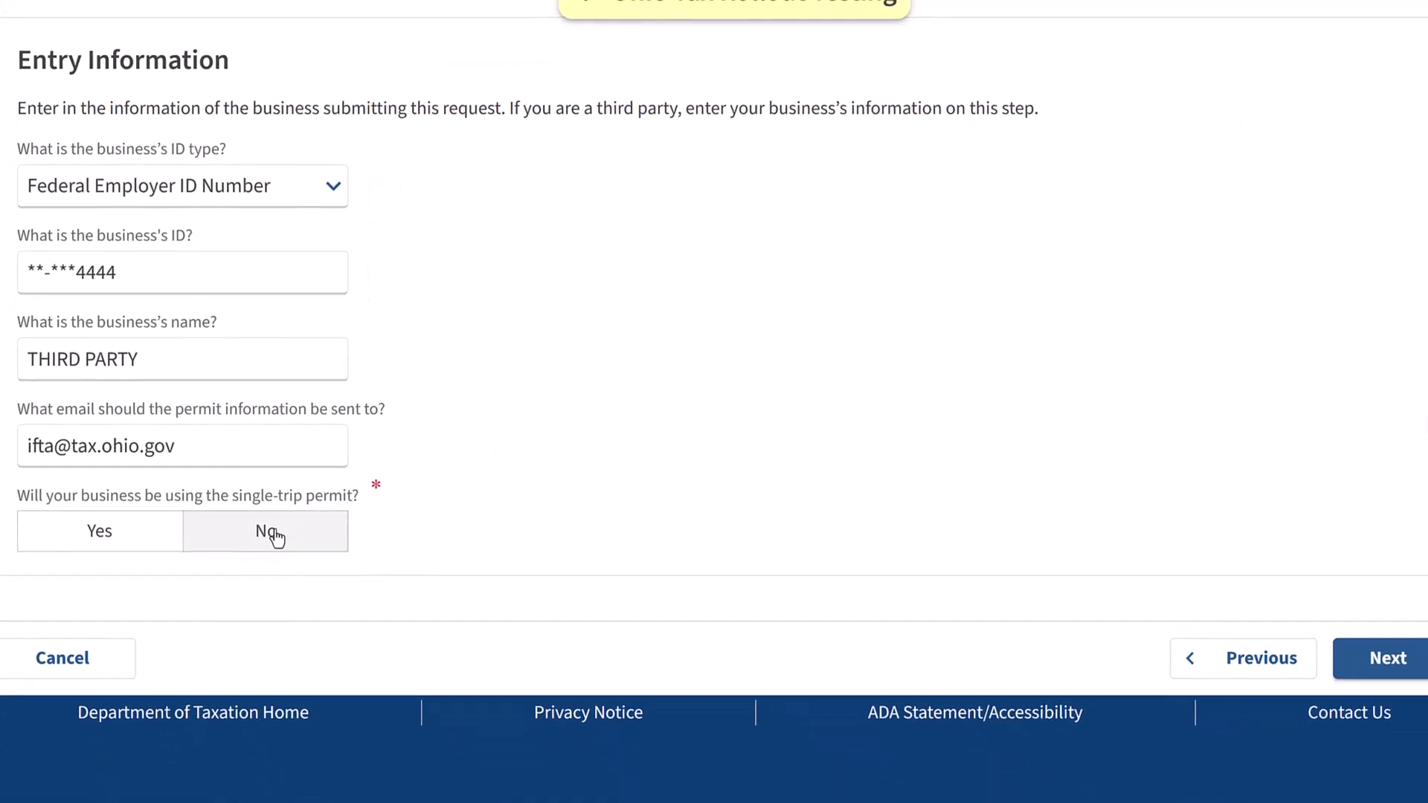
pyautogui.click(275, 535)
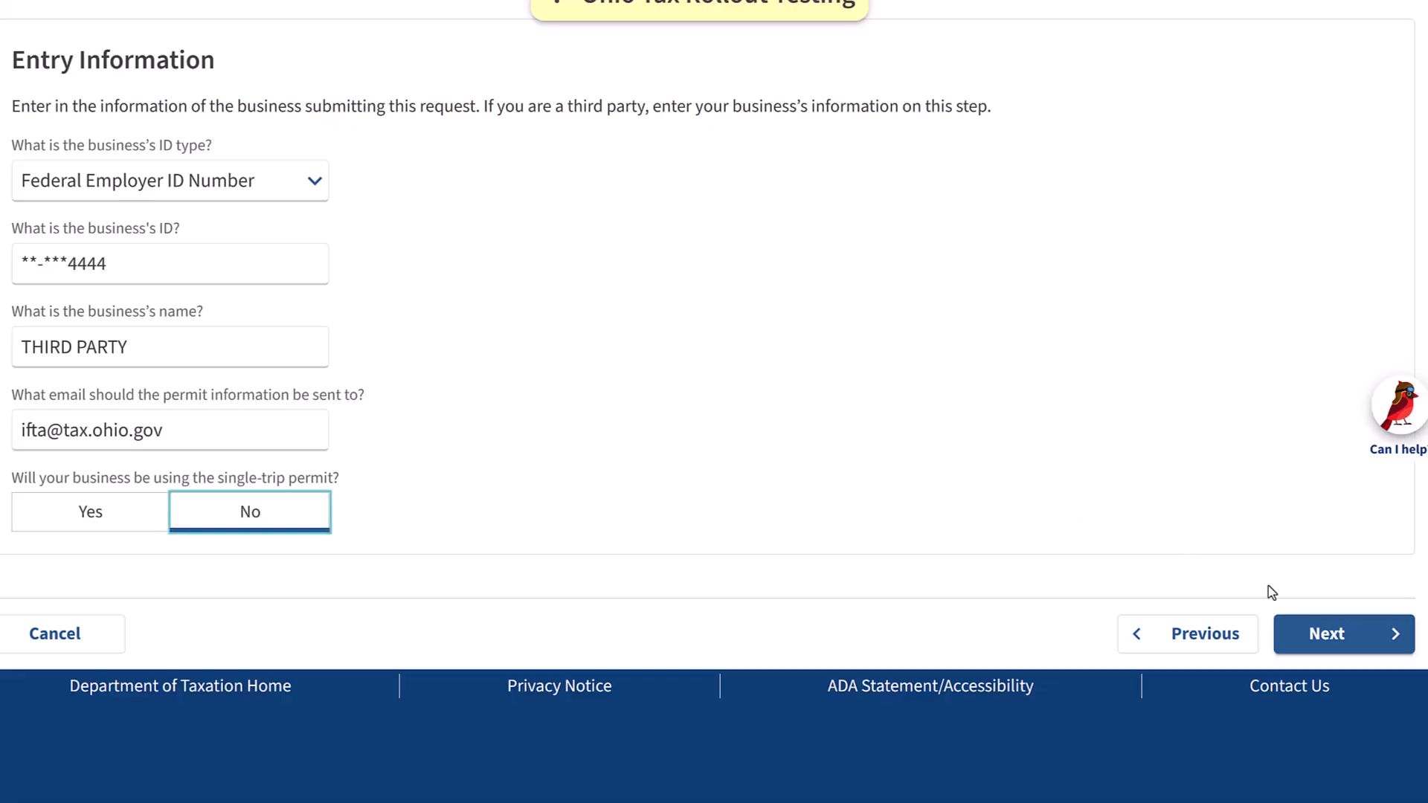
pyautogui.click(1358, 640)
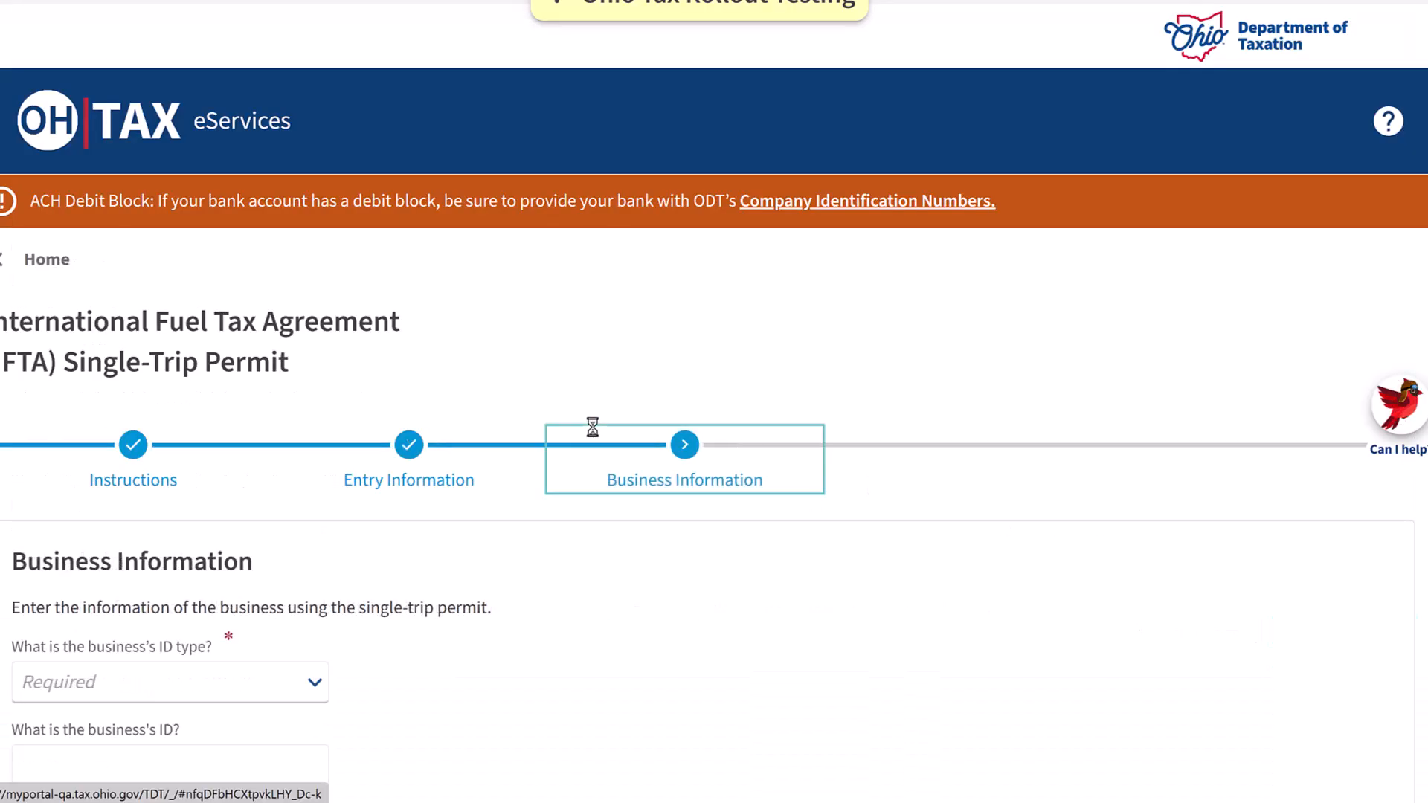
# Set the permit-using business's ID type to Federal Employer ID Number and enter its ID
pyautogui.scroll(-3, 462, 384)
pyautogui.scroll(-1, 462, 384)
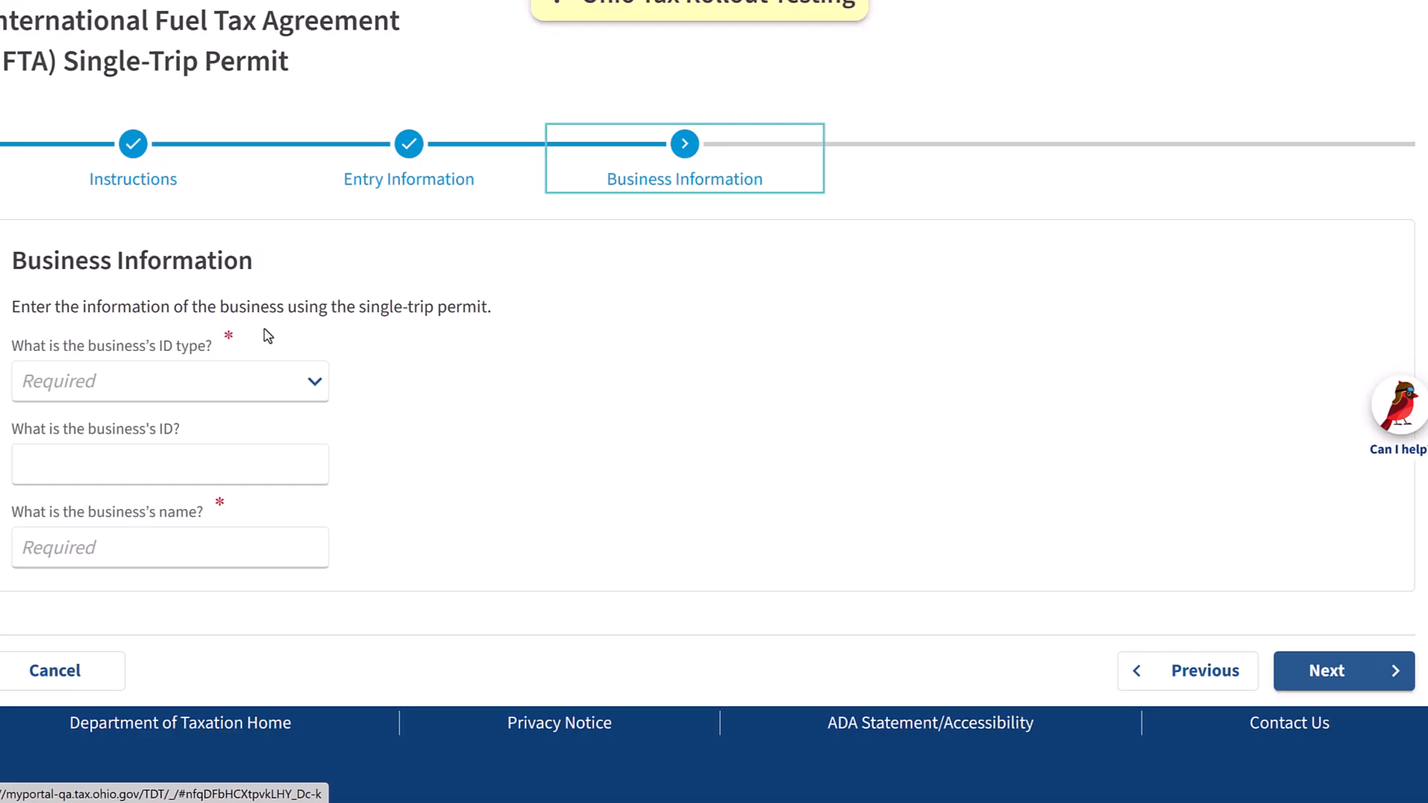
pyautogui.click(316, 383)
pyautogui.click(134, 459)
pyautogui.click(134, 463)
pyautogui.write('55-5555555')
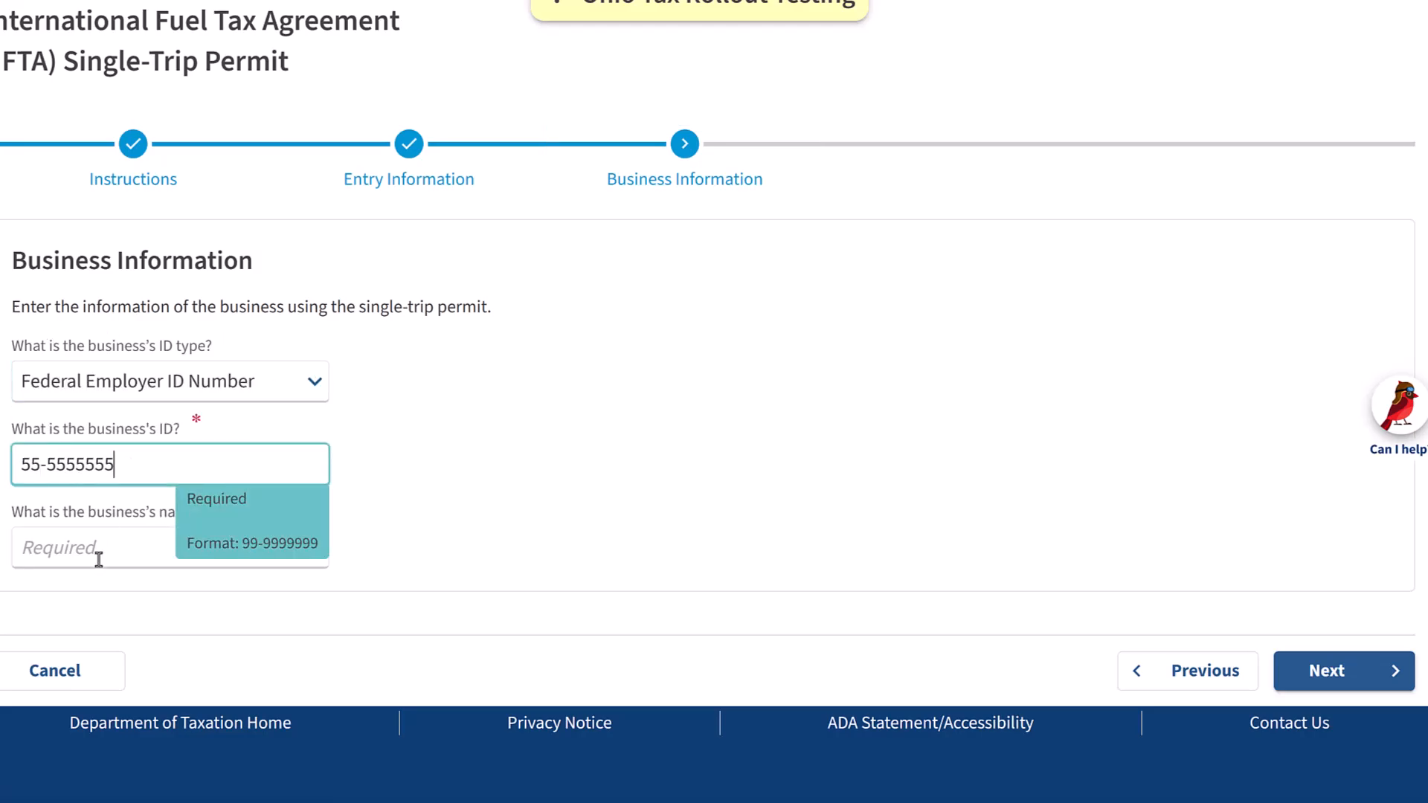
# Enter BUSINESS USER as the business name and continue to the Mailing Address page
pyautogui.click(99, 558)
pyautogui.write('BUSINESS USER')
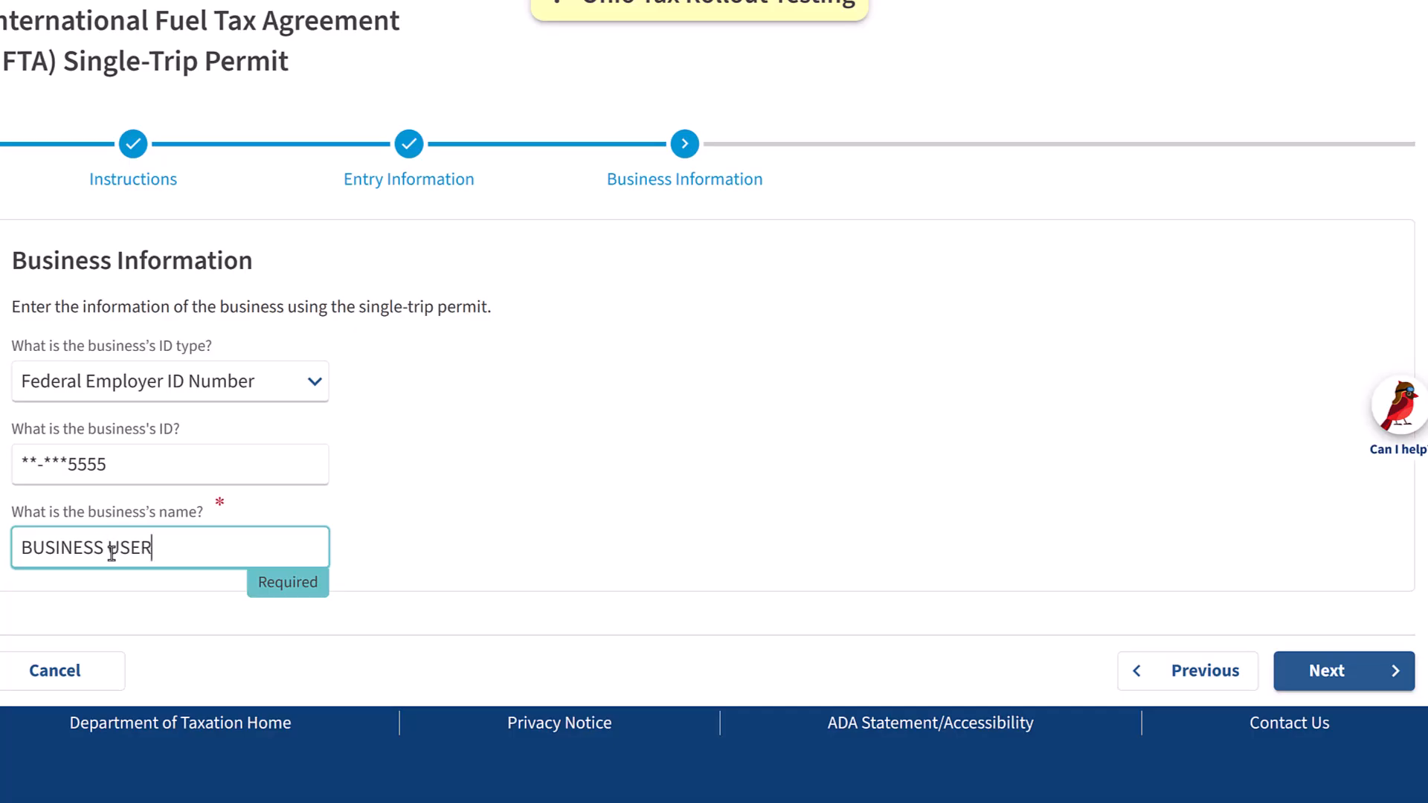
pyautogui.click(1171, 509)
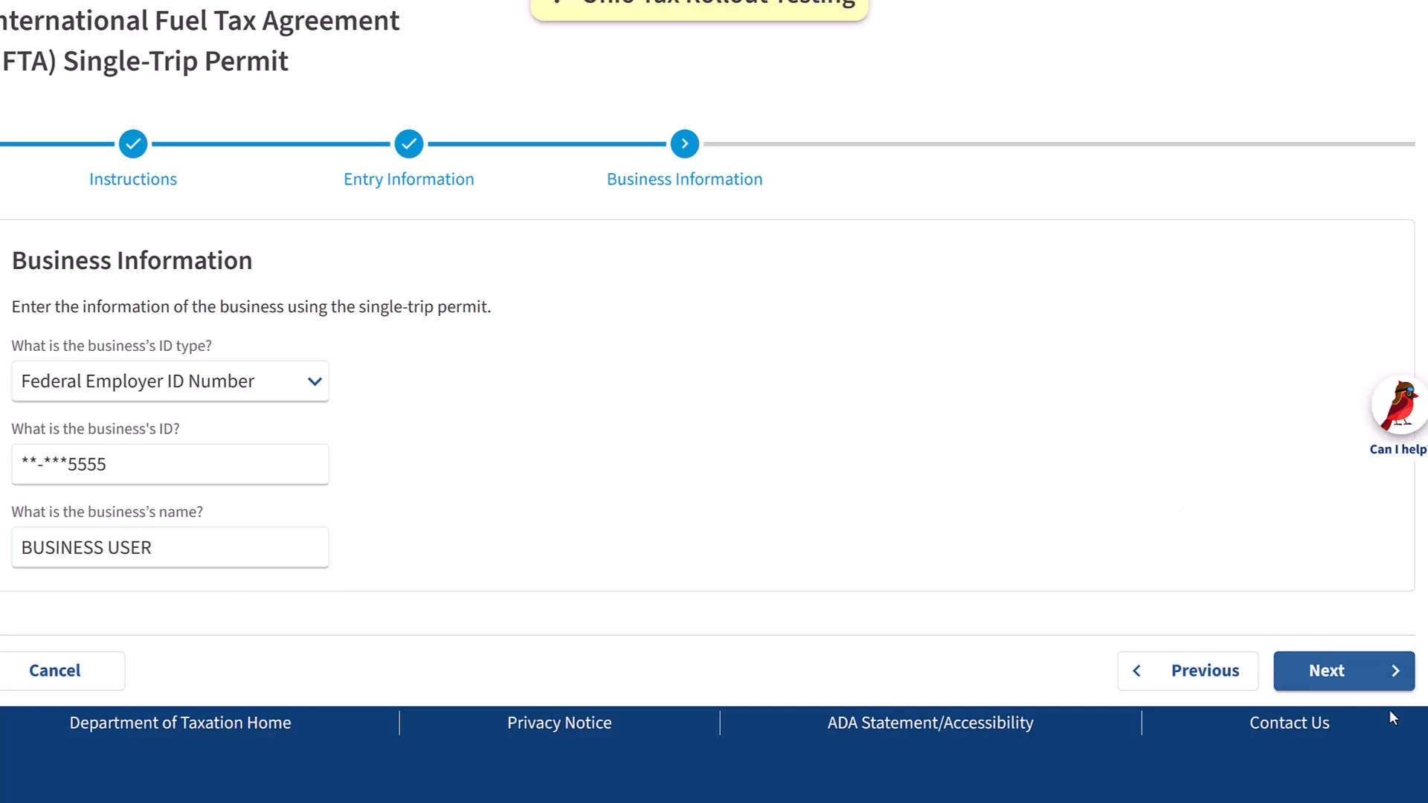
pyautogui.click(1312, 662)
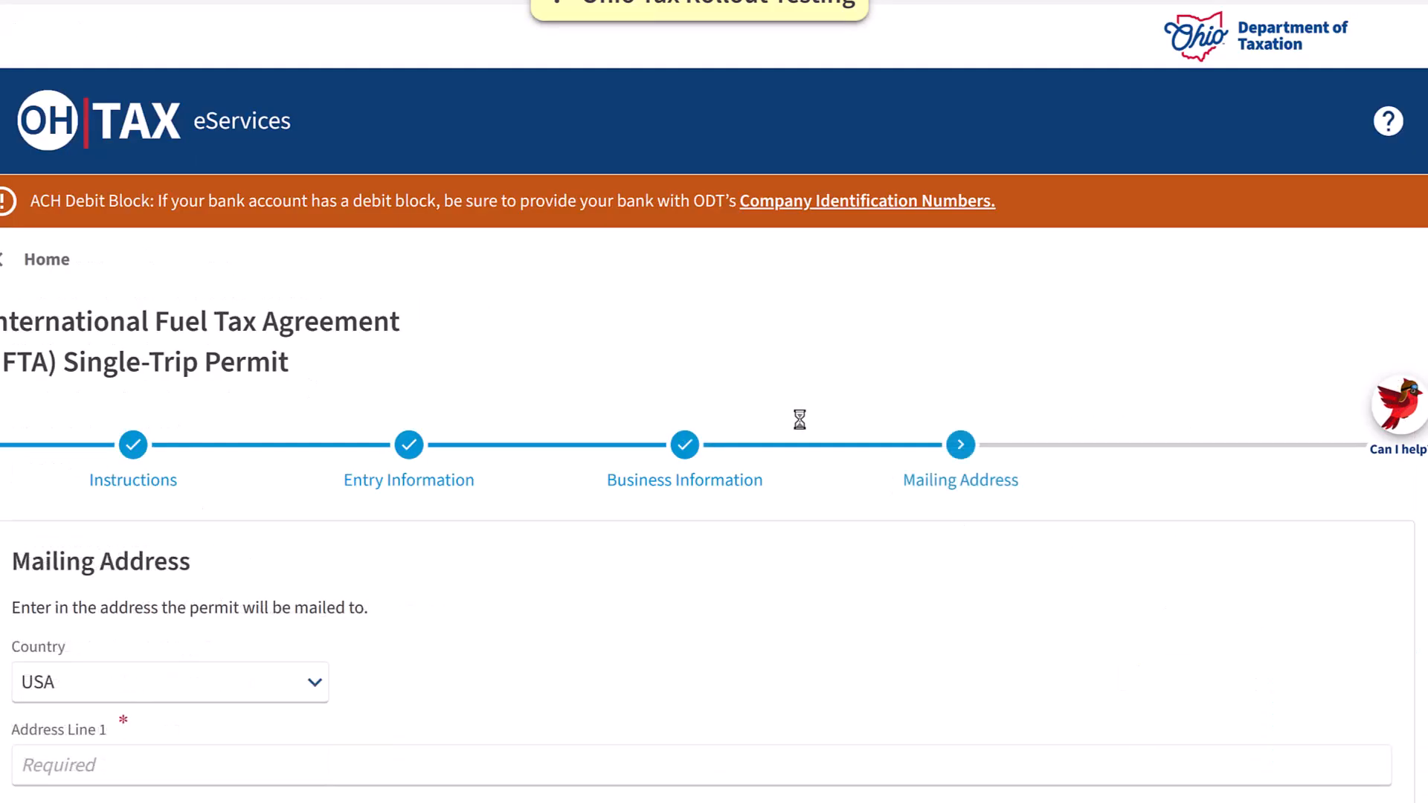
# Fill in the mailing address's street line, city and ZIP code
pyautogui.scroll(-3, 795, 412)
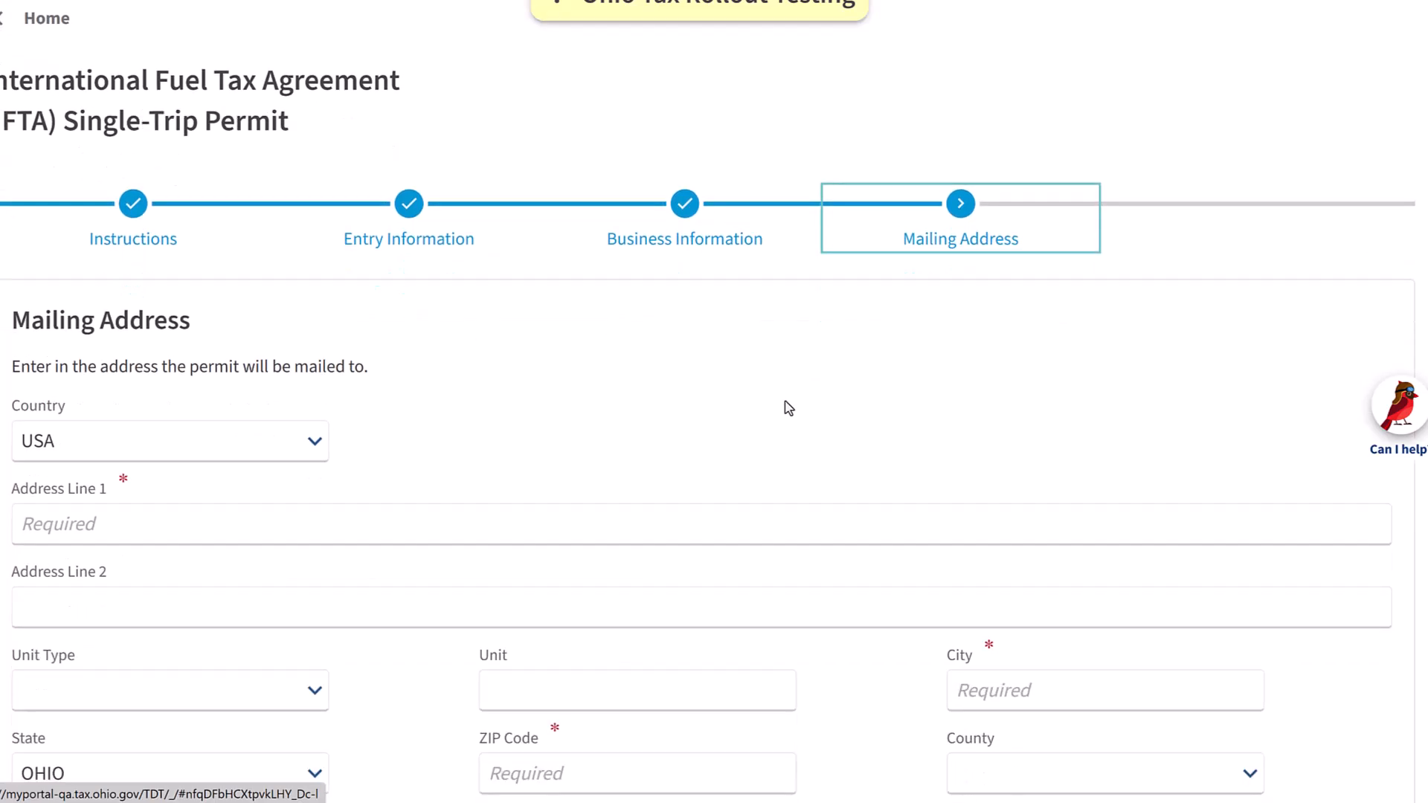
pyautogui.scroll(-1, 789, 408)
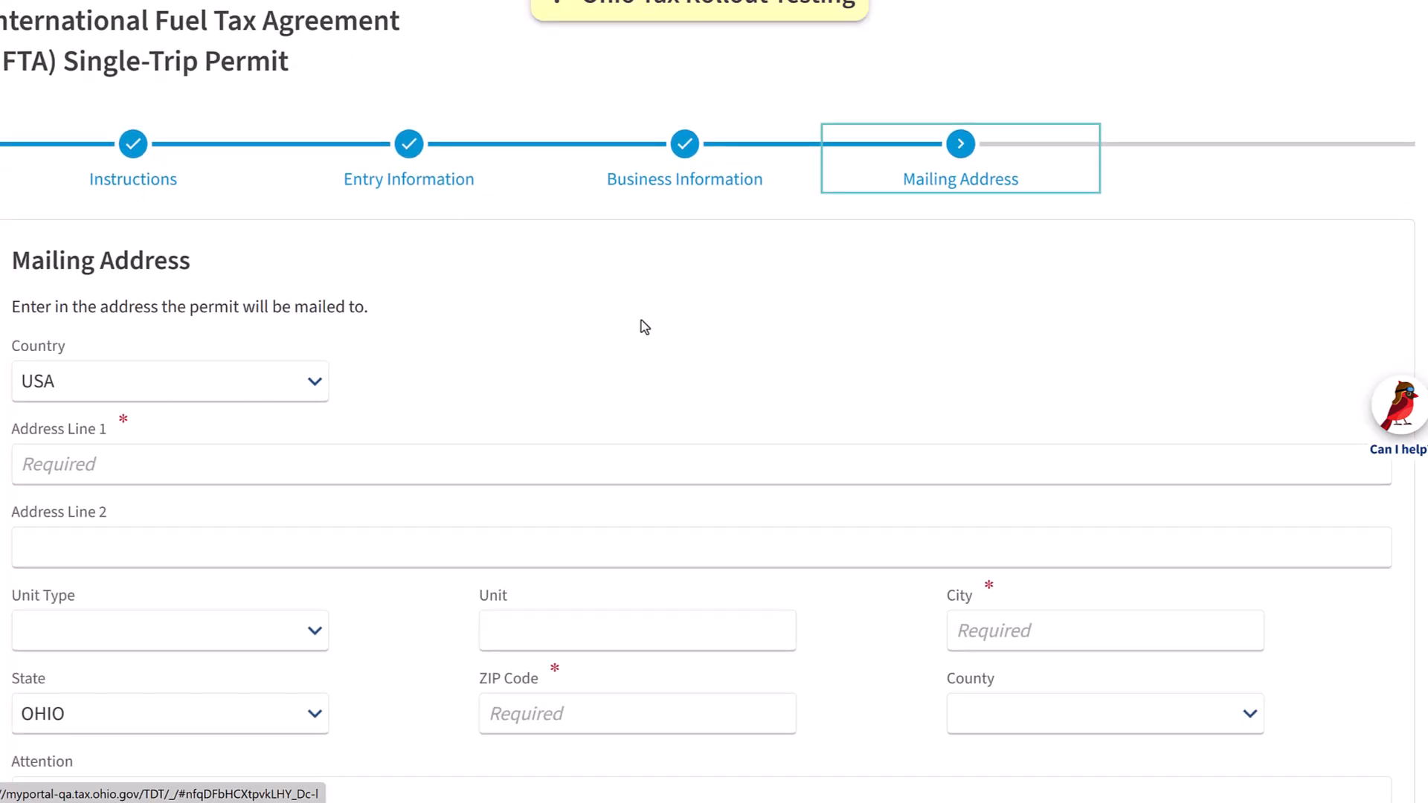
pyautogui.click(194, 470)
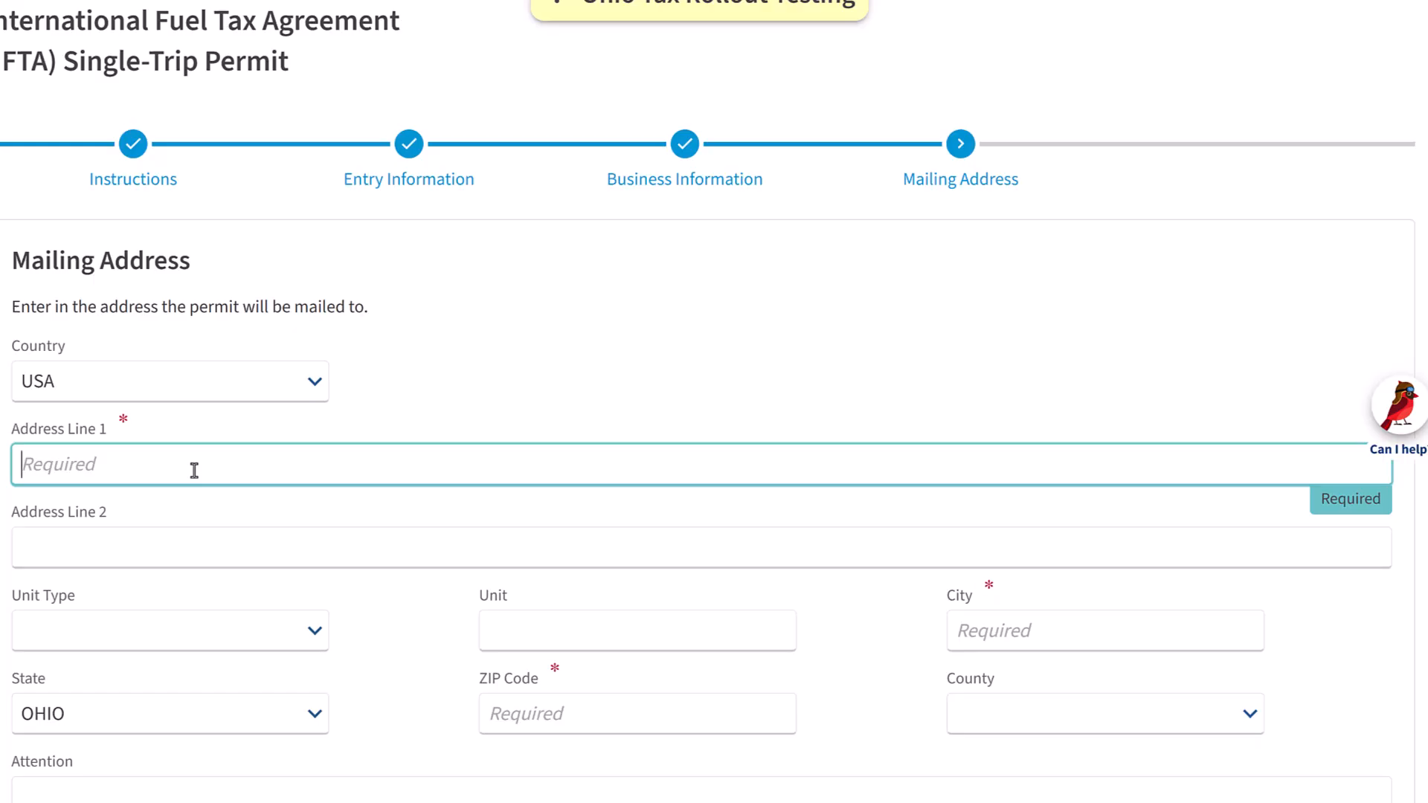
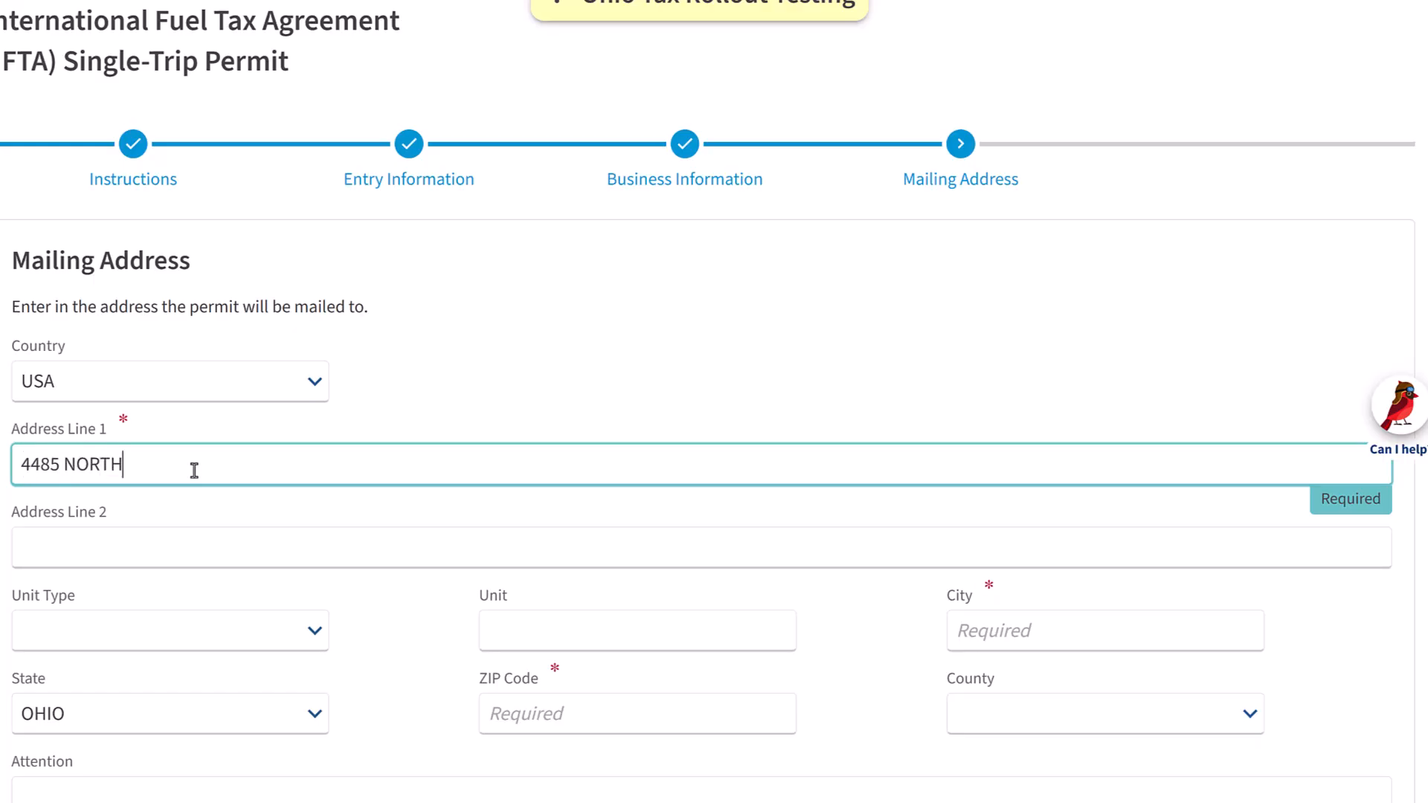
pyautogui.click(1130, 636)
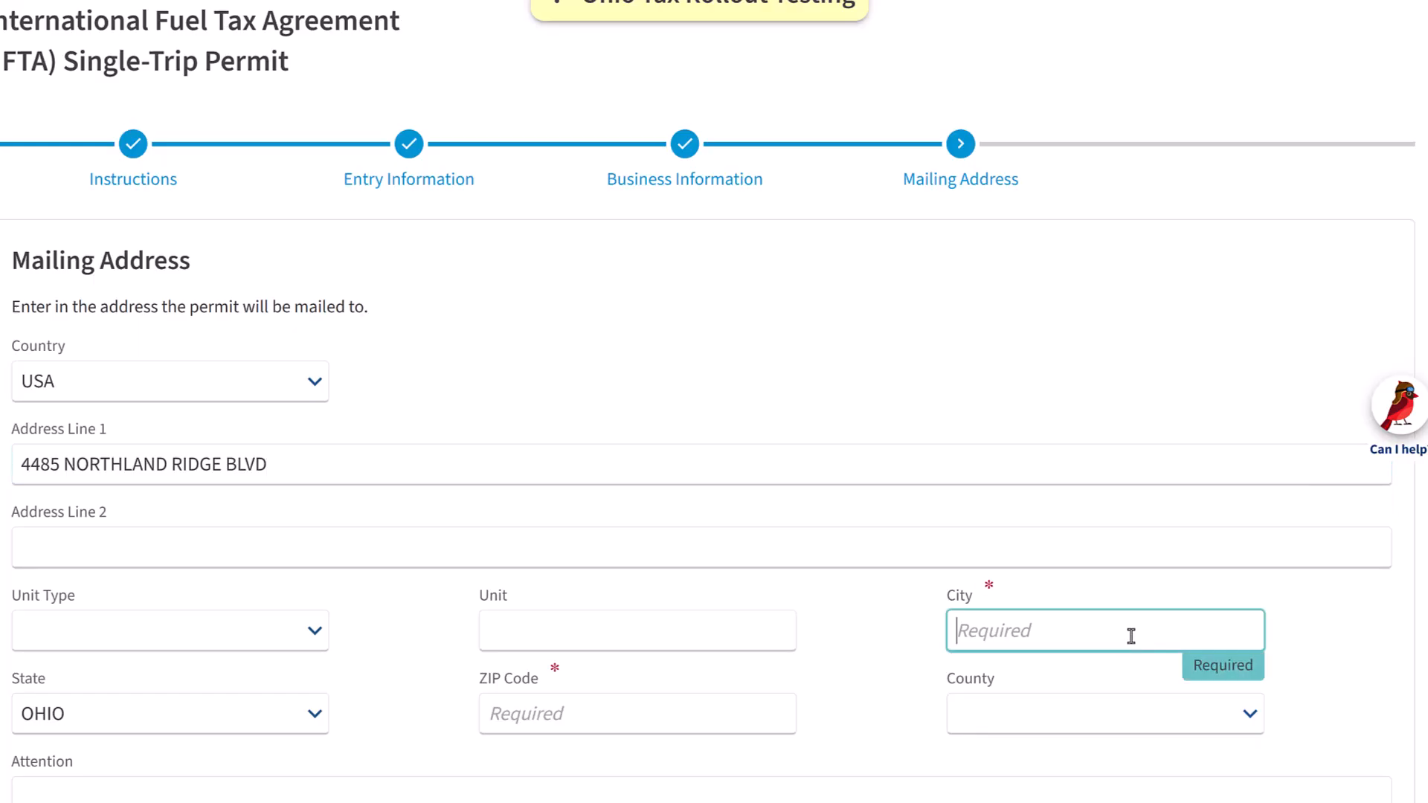
pyautogui.write('columbus')
pyautogui.press('Tab')
pyautogui.press('Tab')
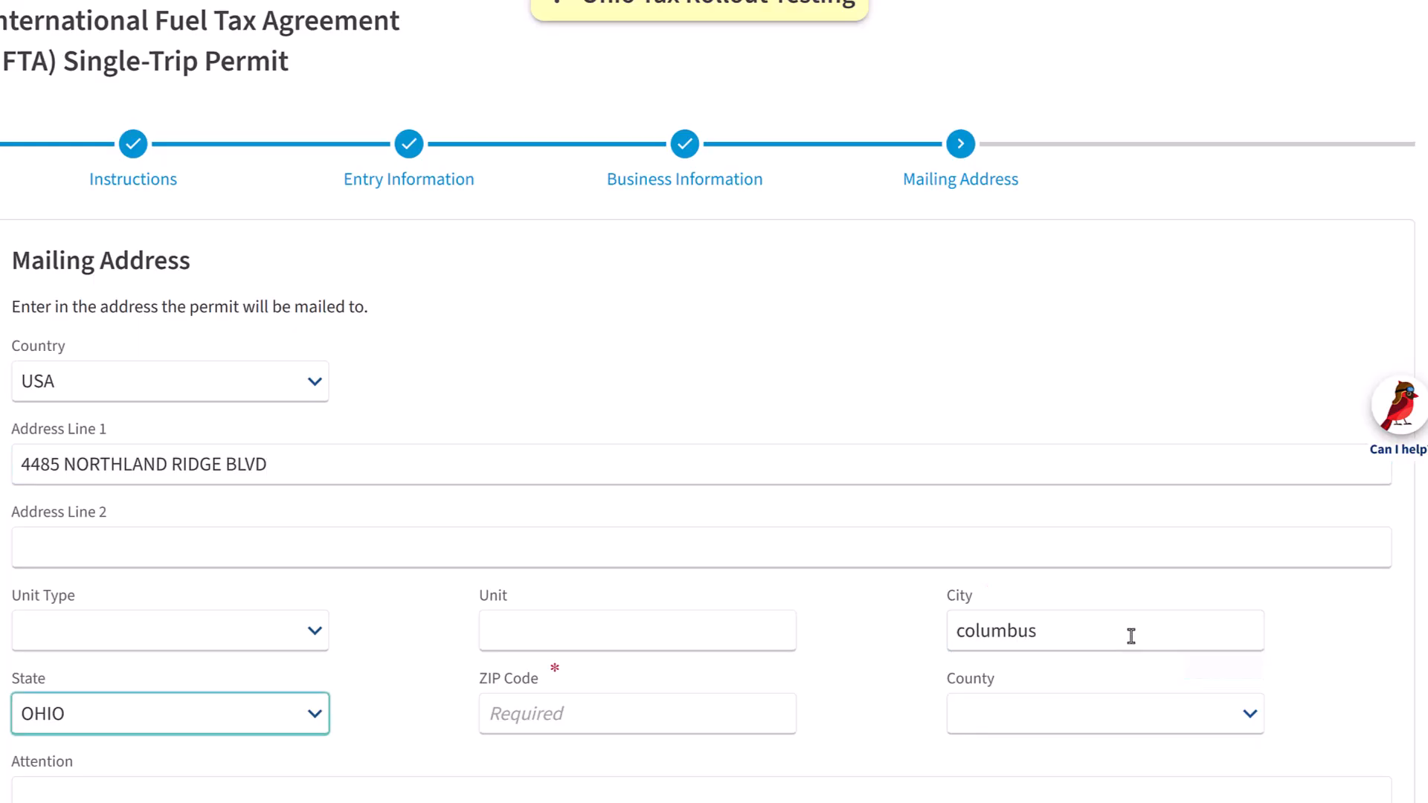
pyautogui.write('43229')
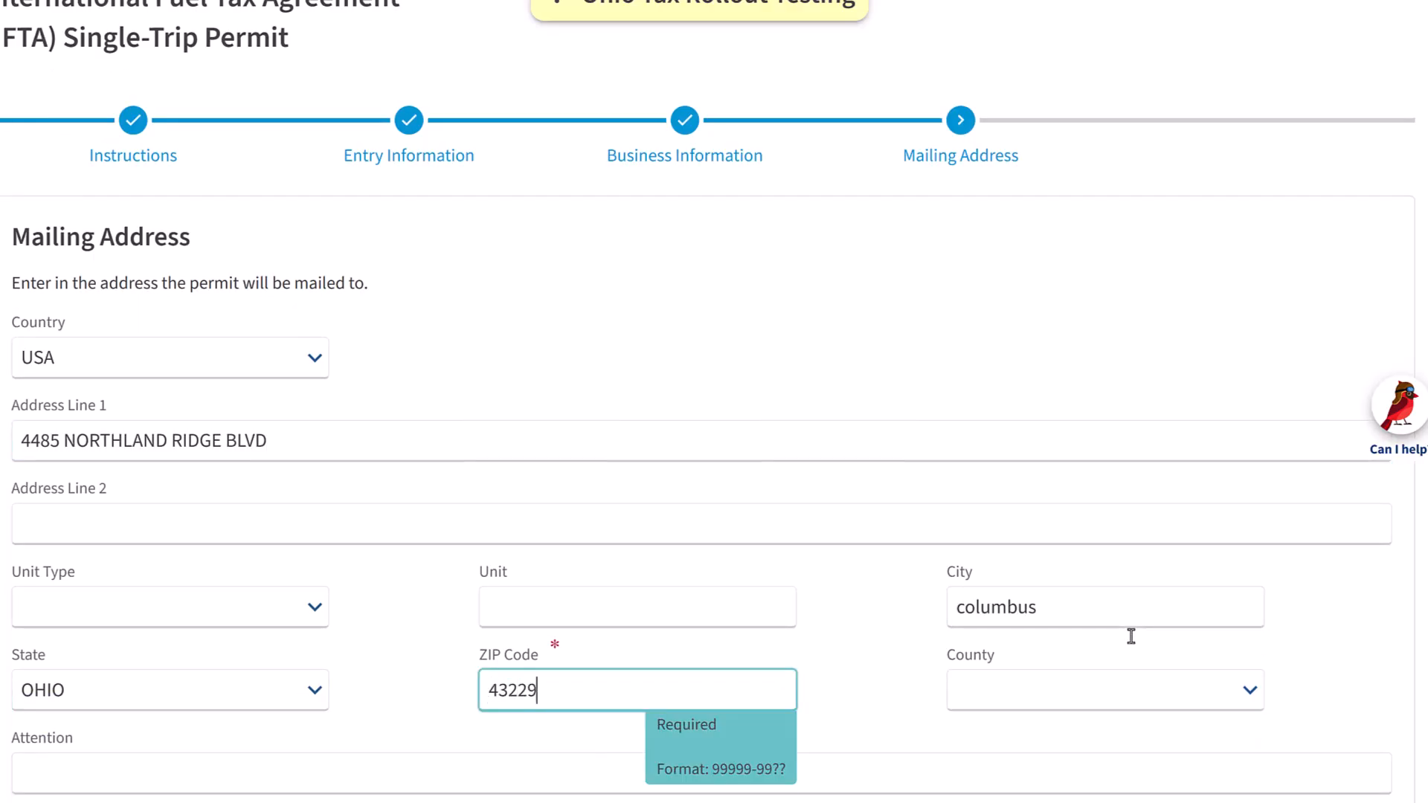
# Verify the mailing address, save the suggested standardized address, and continue to Vehicle Information
pyautogui.scroll(-5, 510, 366)
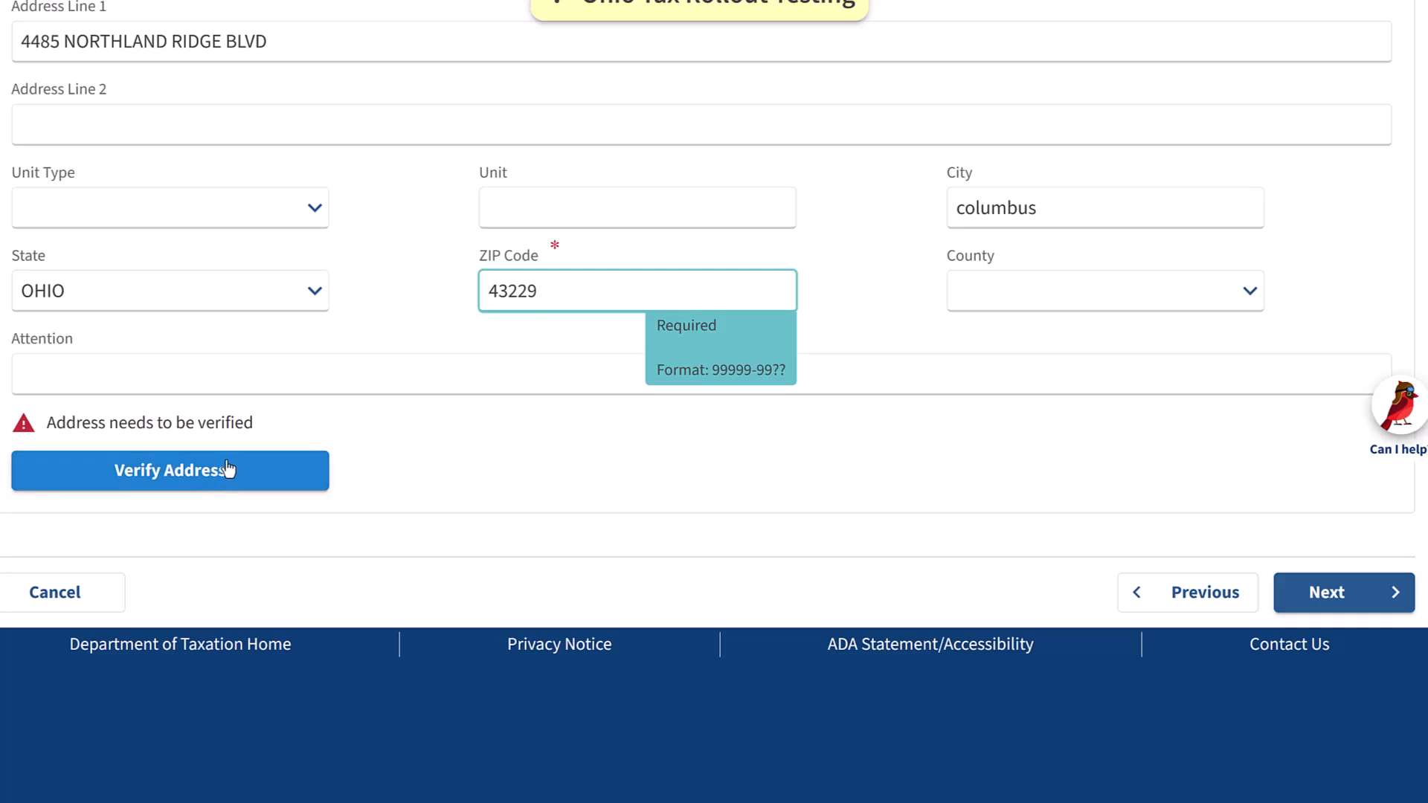
pyautogui.click(306, 471)
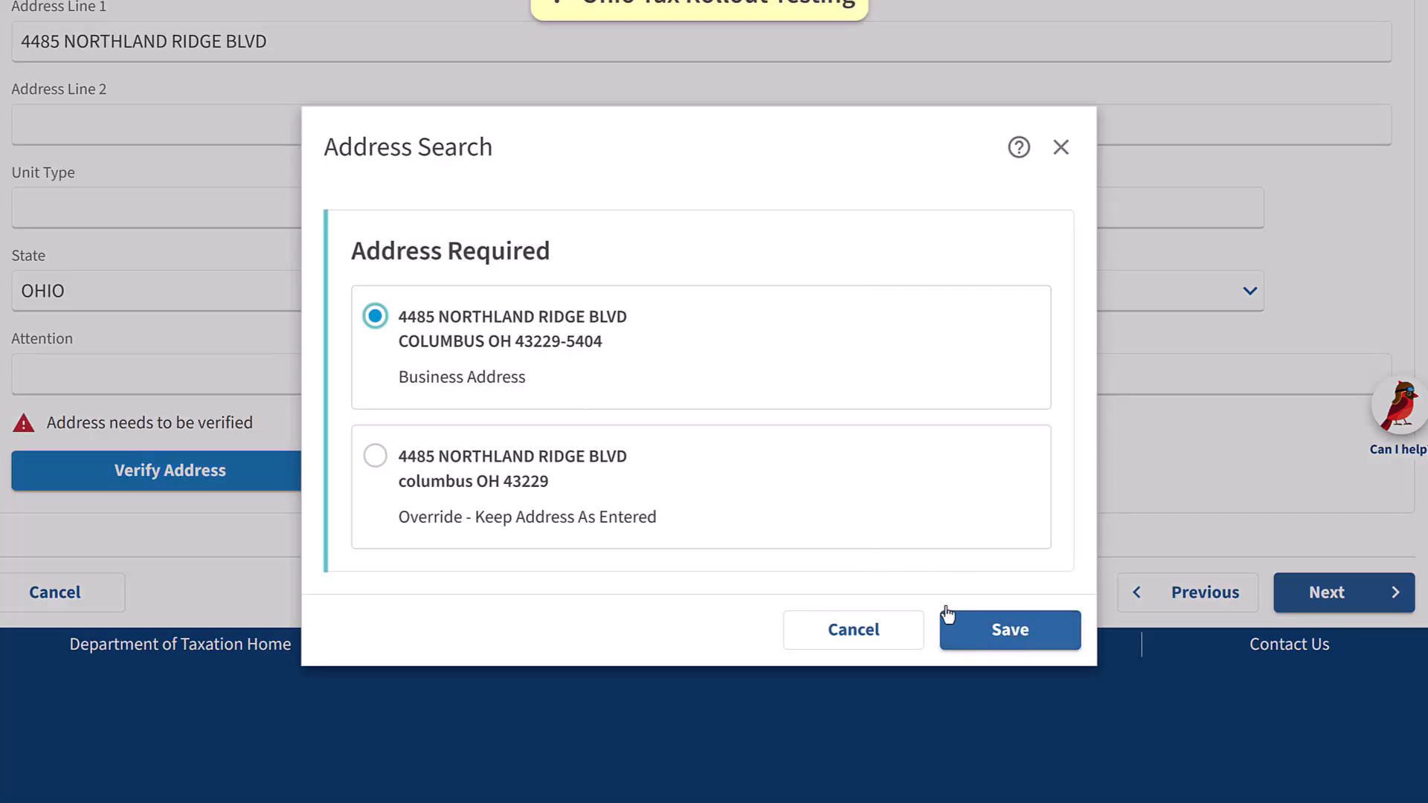
pyautogui.click(1032, 634)
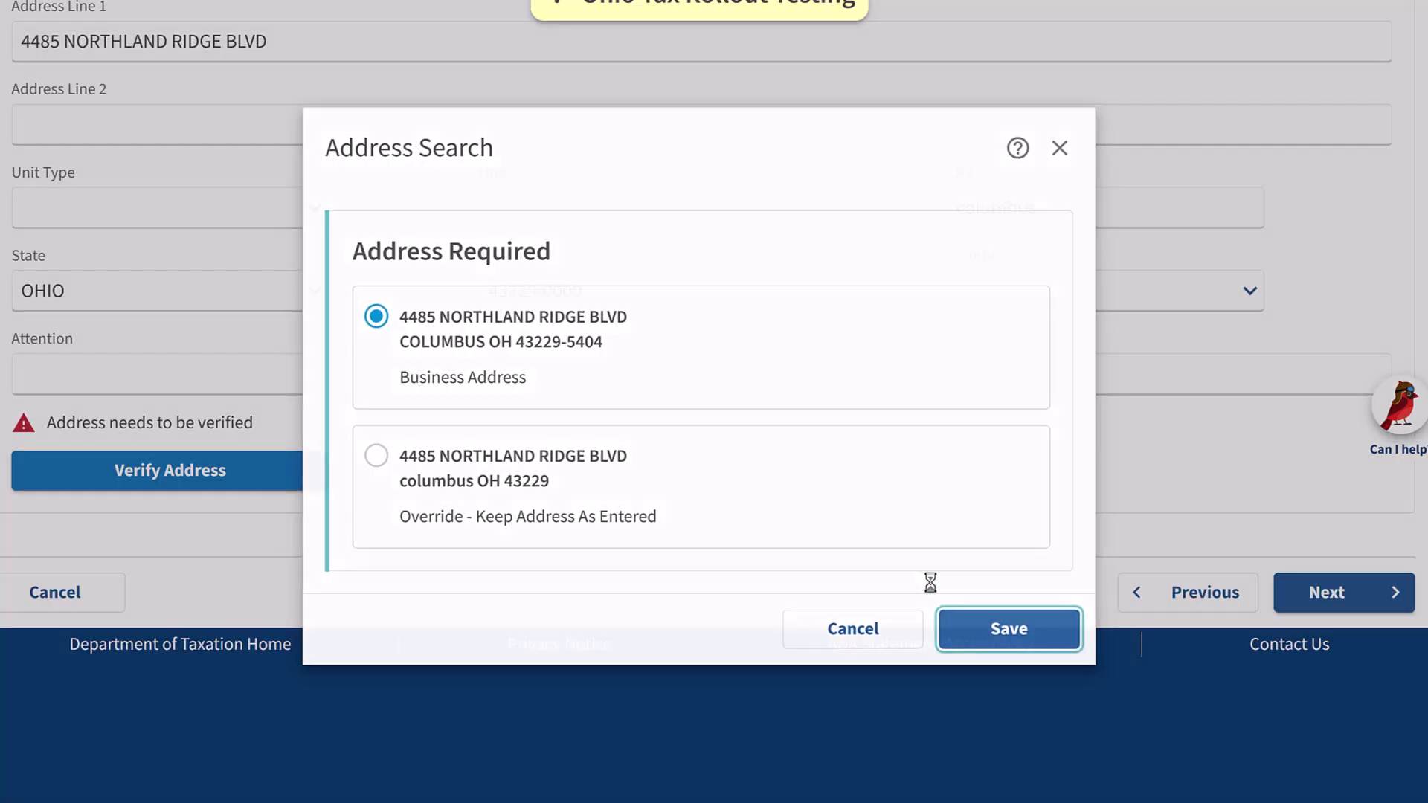
pyautogui.scroll(3, 725, 372)
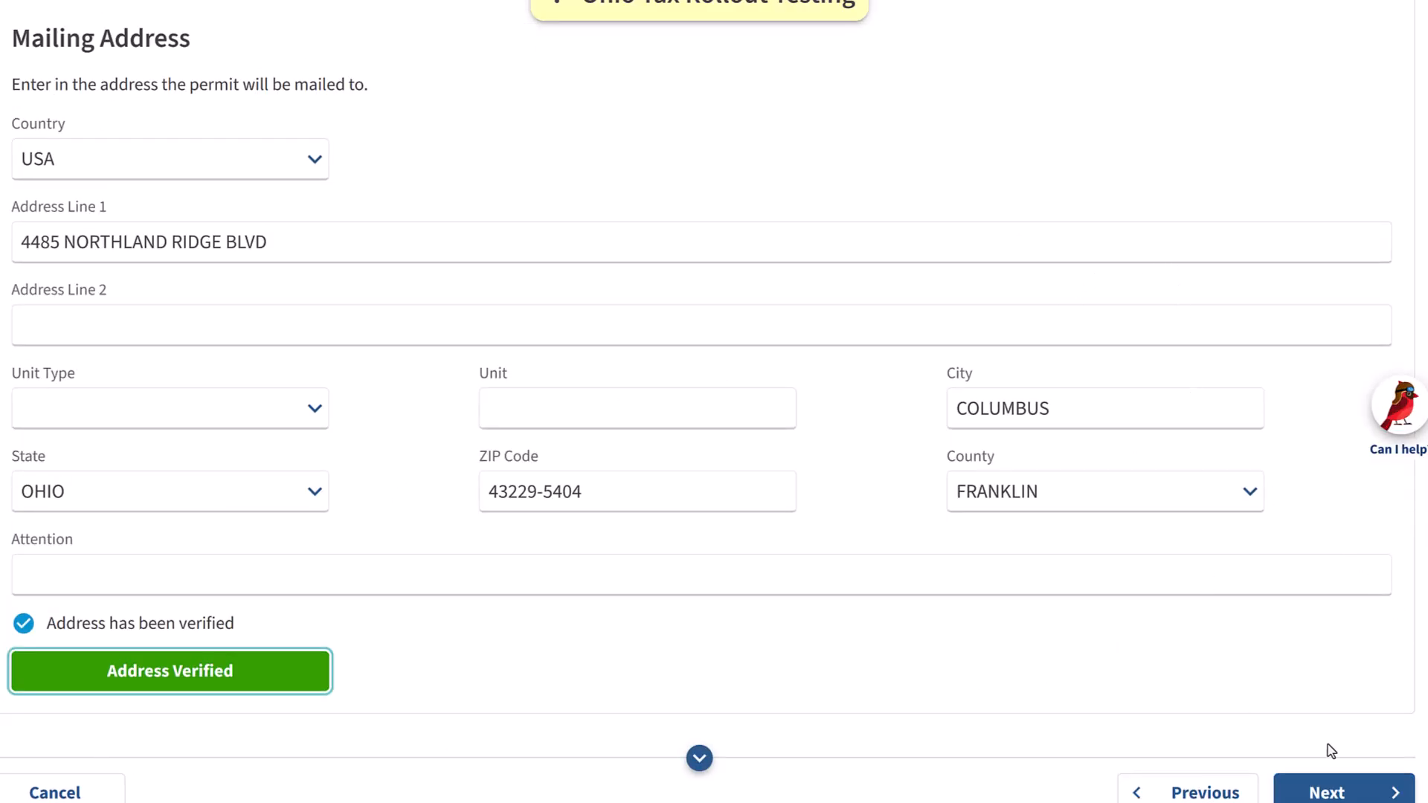
pyautogui.click(1310, 782)
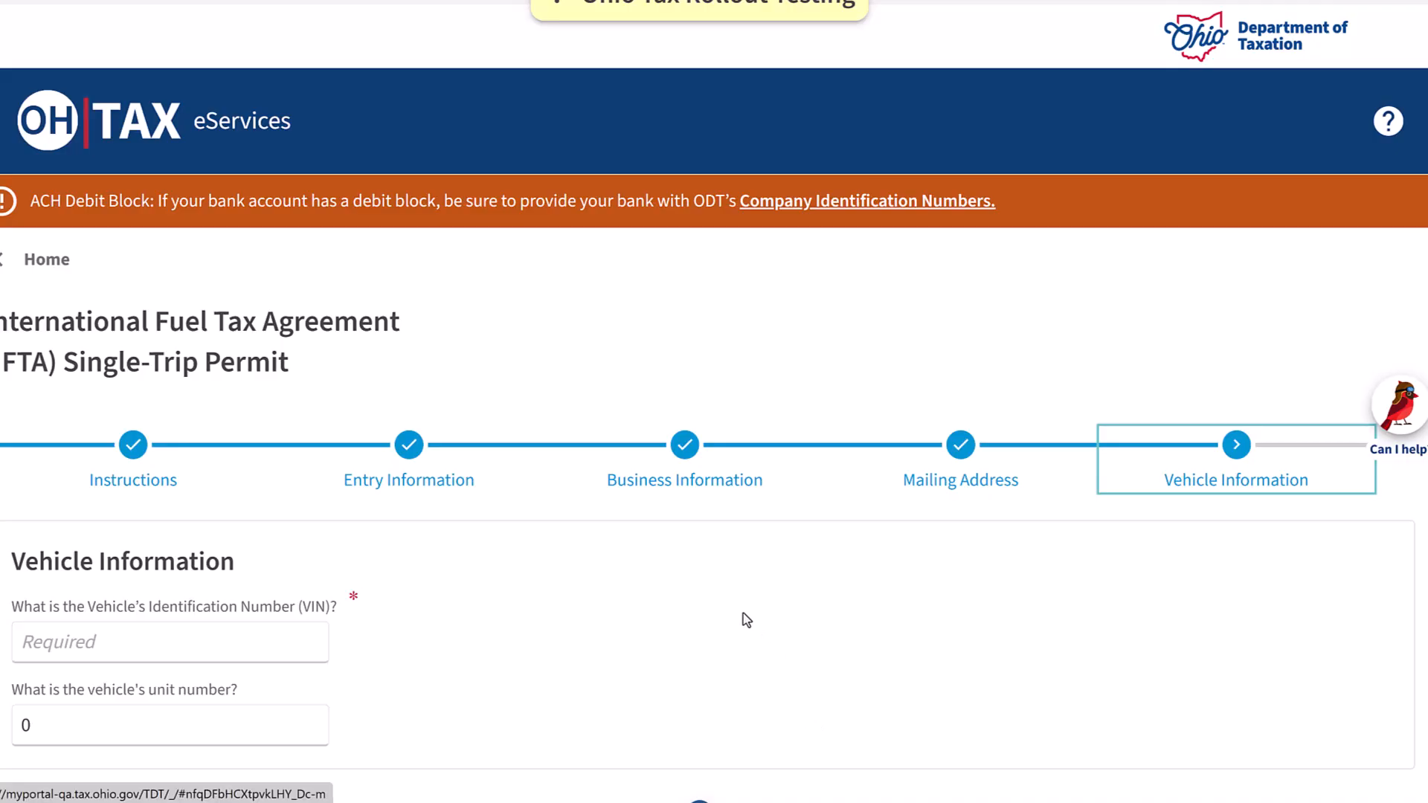
pyautogui.scroll(-2, 692, 574)
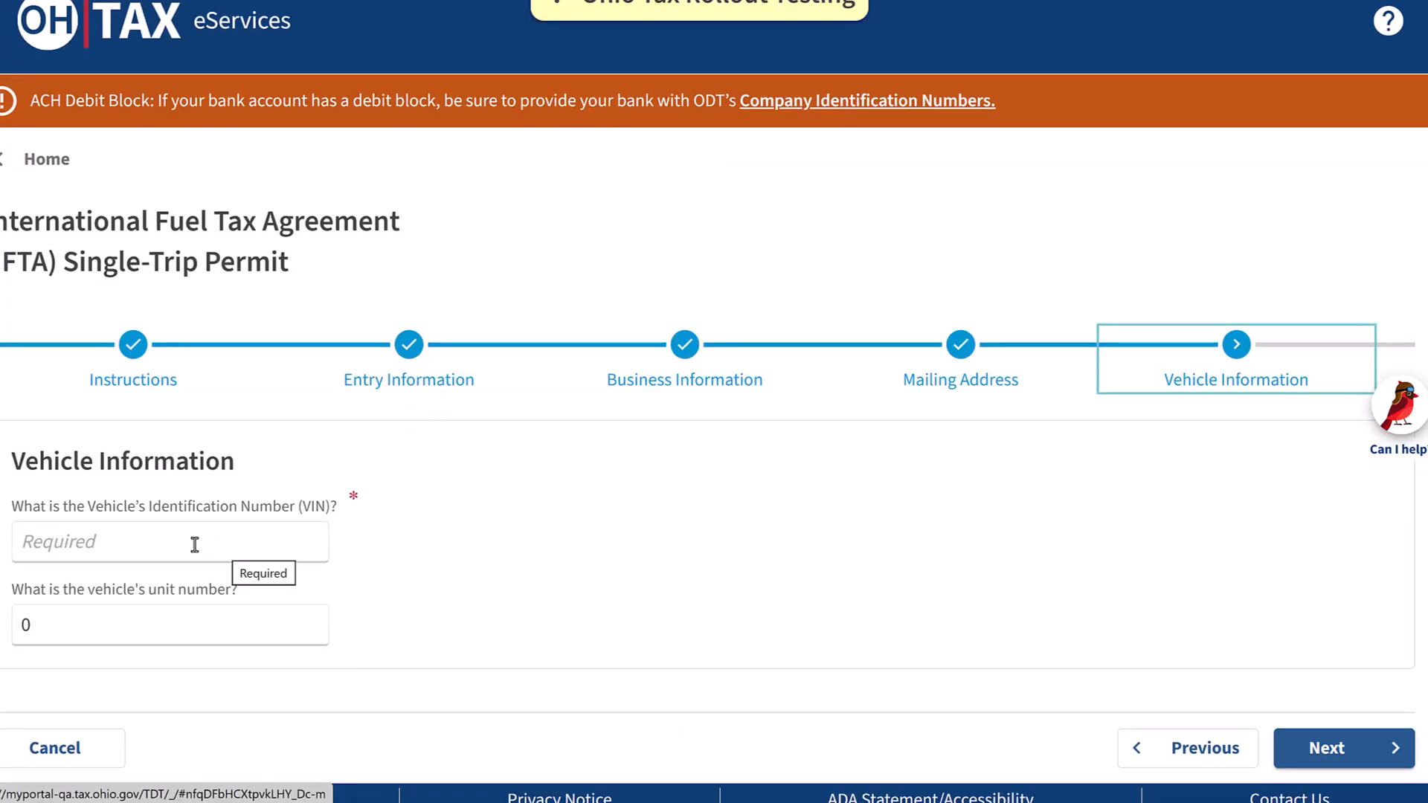
pyautogui.click(167, 545)
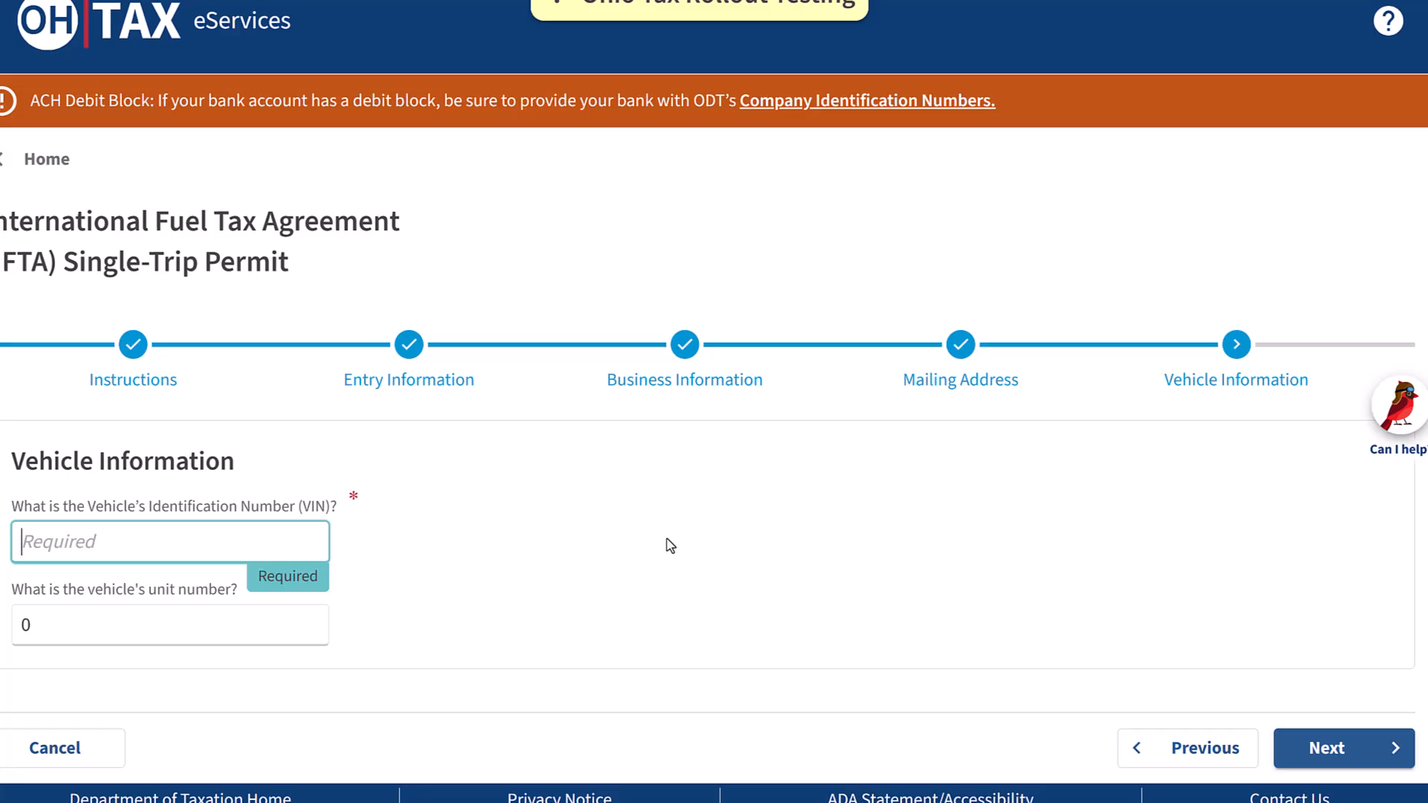
pyautogui.write('99999999999999999')
pyautogui.click(201, 621)
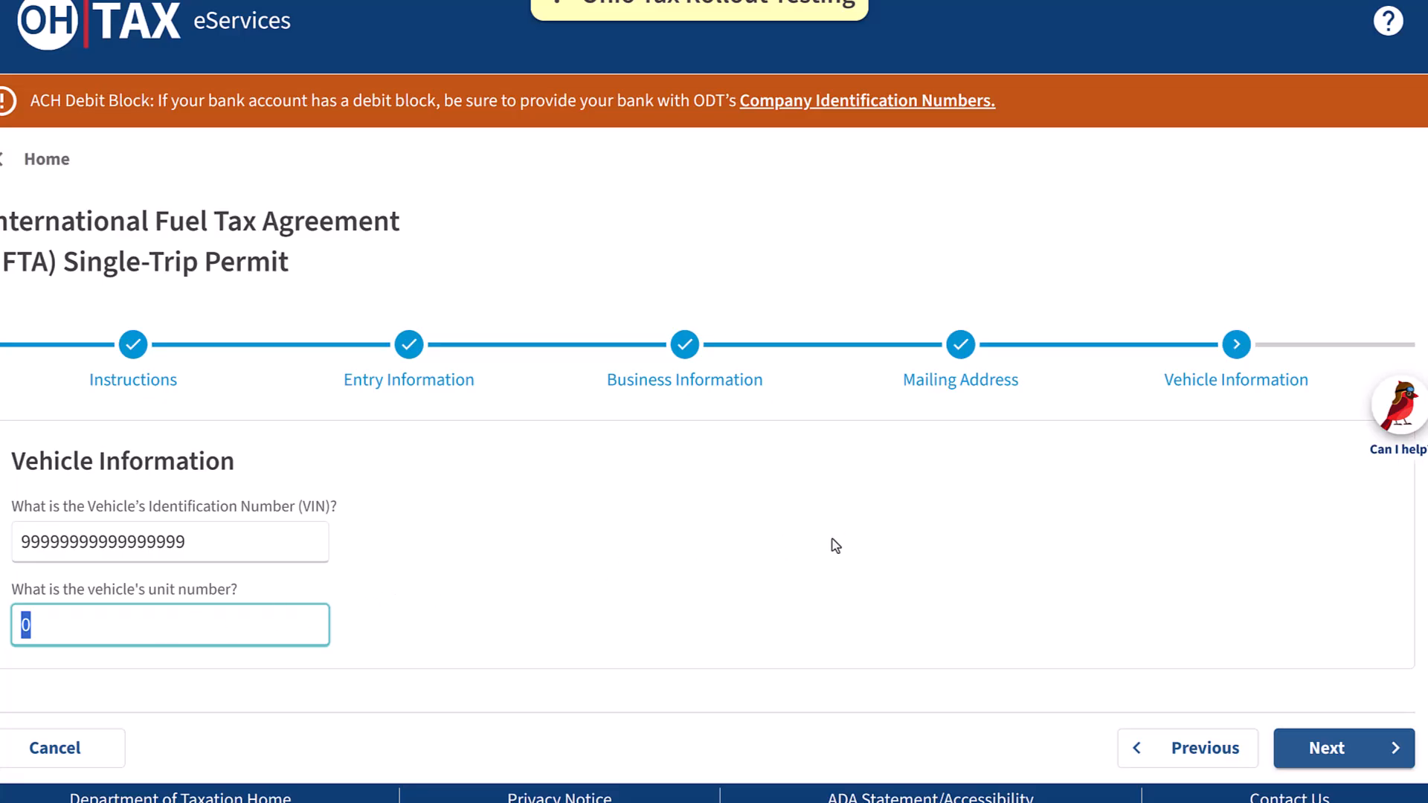
pyautogui.click(885, 548)
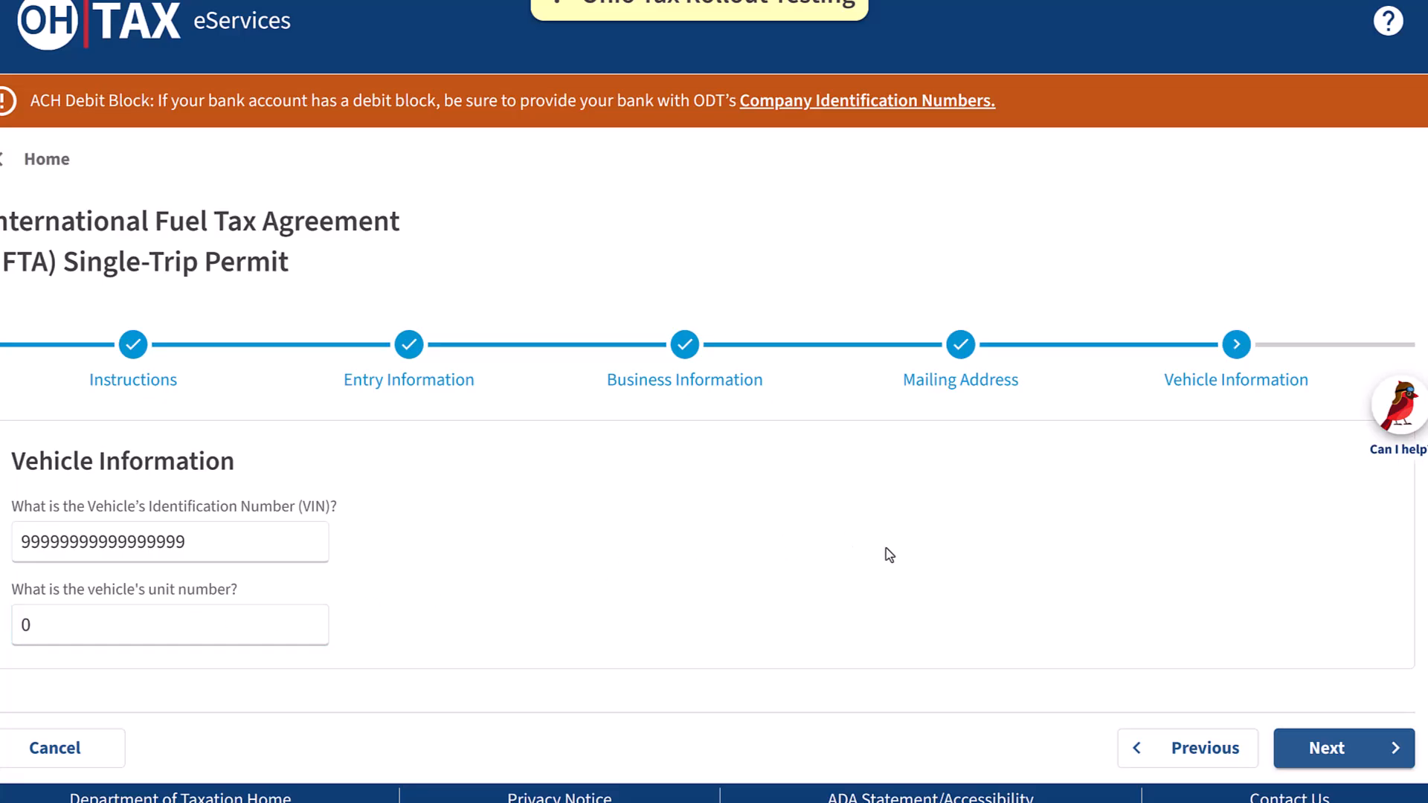
pyautogui.click(1342, 751)
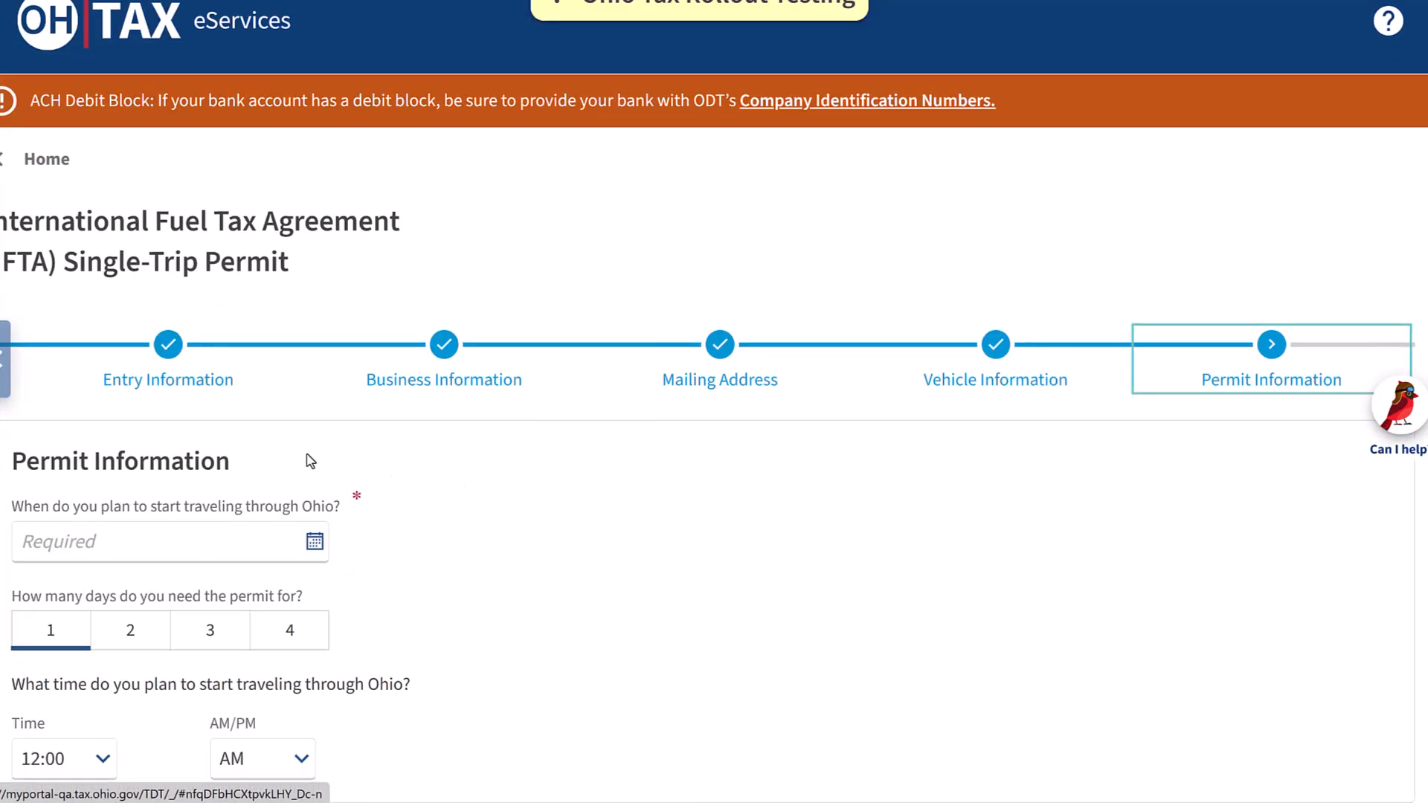
# Set the Ohio travel start date to September 25, 2025, choose a 2-day permit, and continue
pyautogui.click(314, 545)
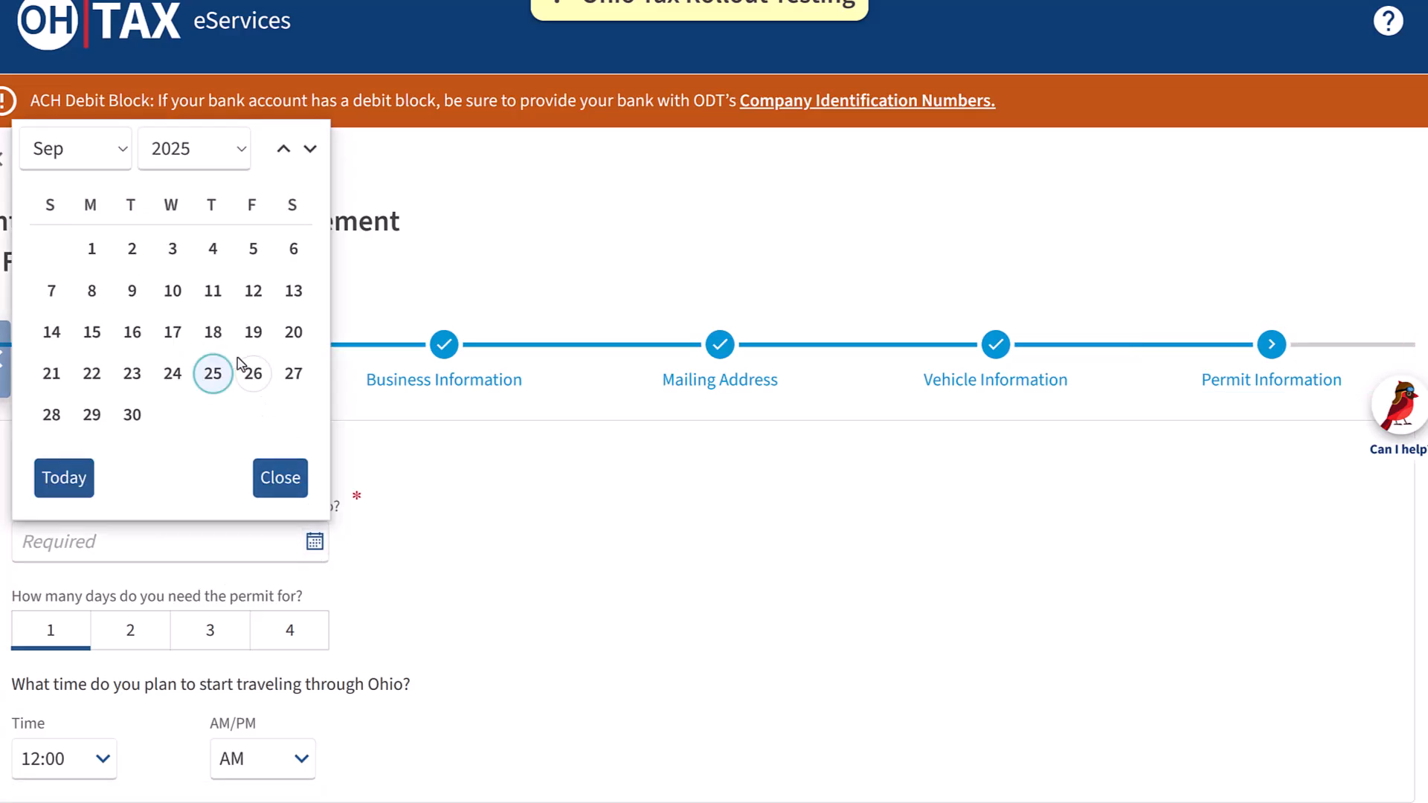
pyautogui.click(211, 379)
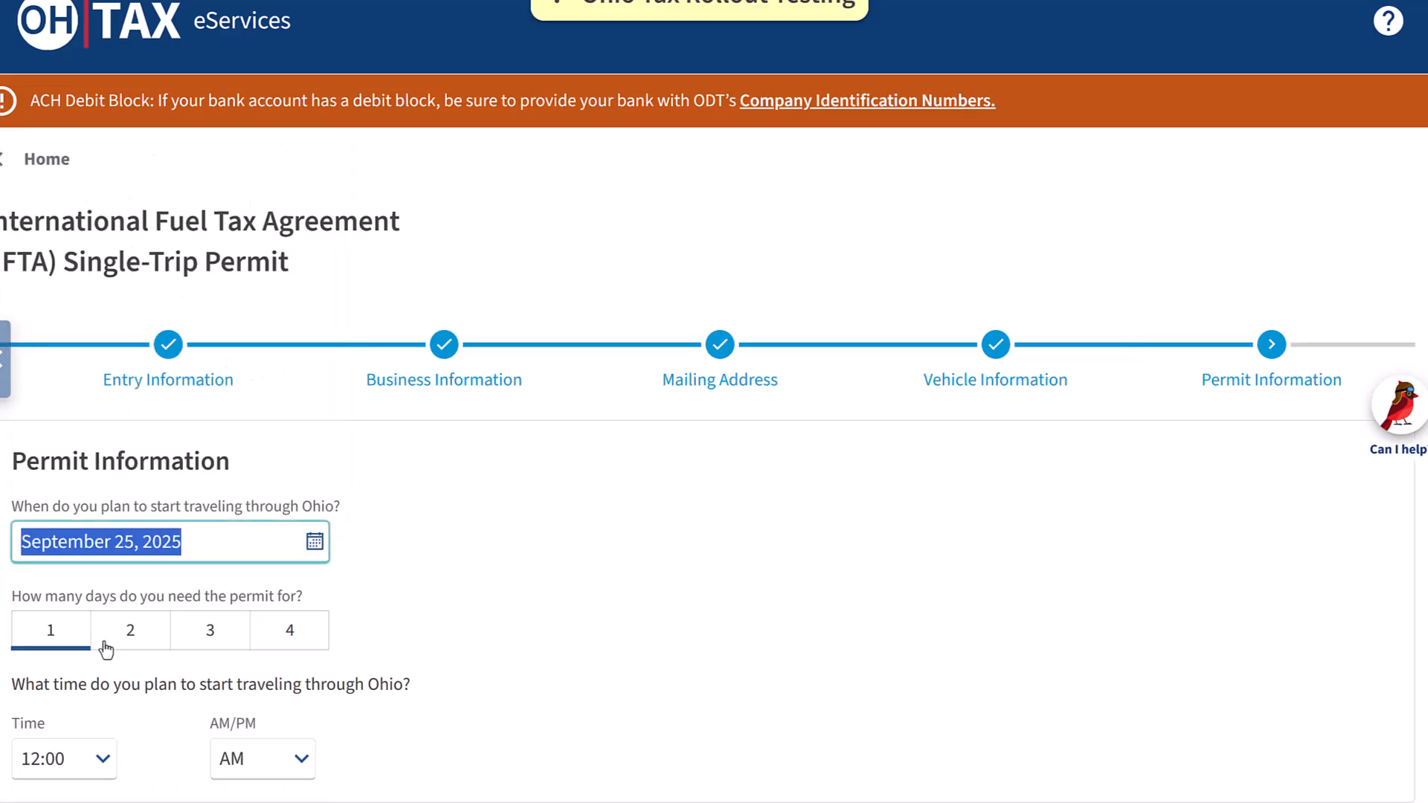
pyautogui.click(132, 638)
pyautogui.scroll(-3, 518, 527)
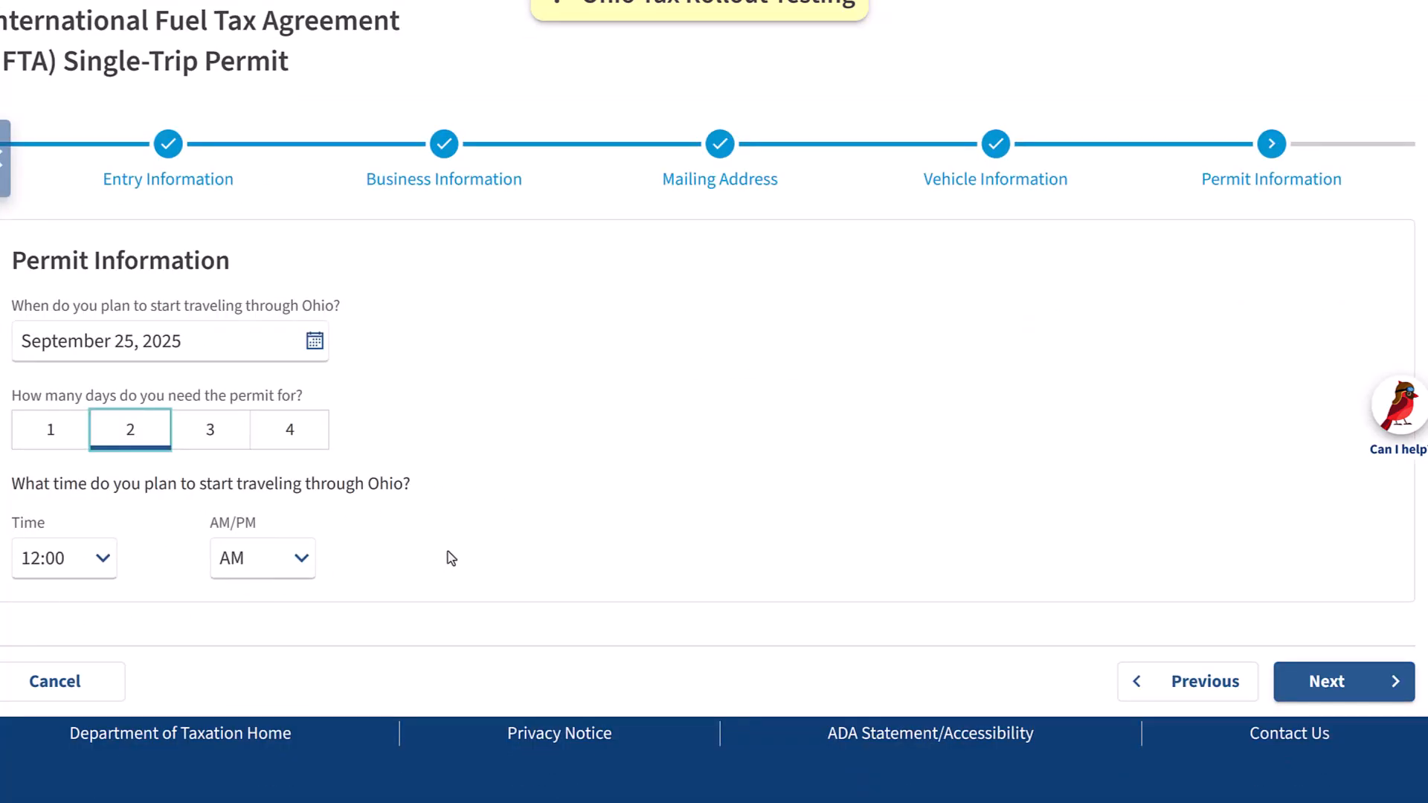
pyautogui.click(1329, 683)
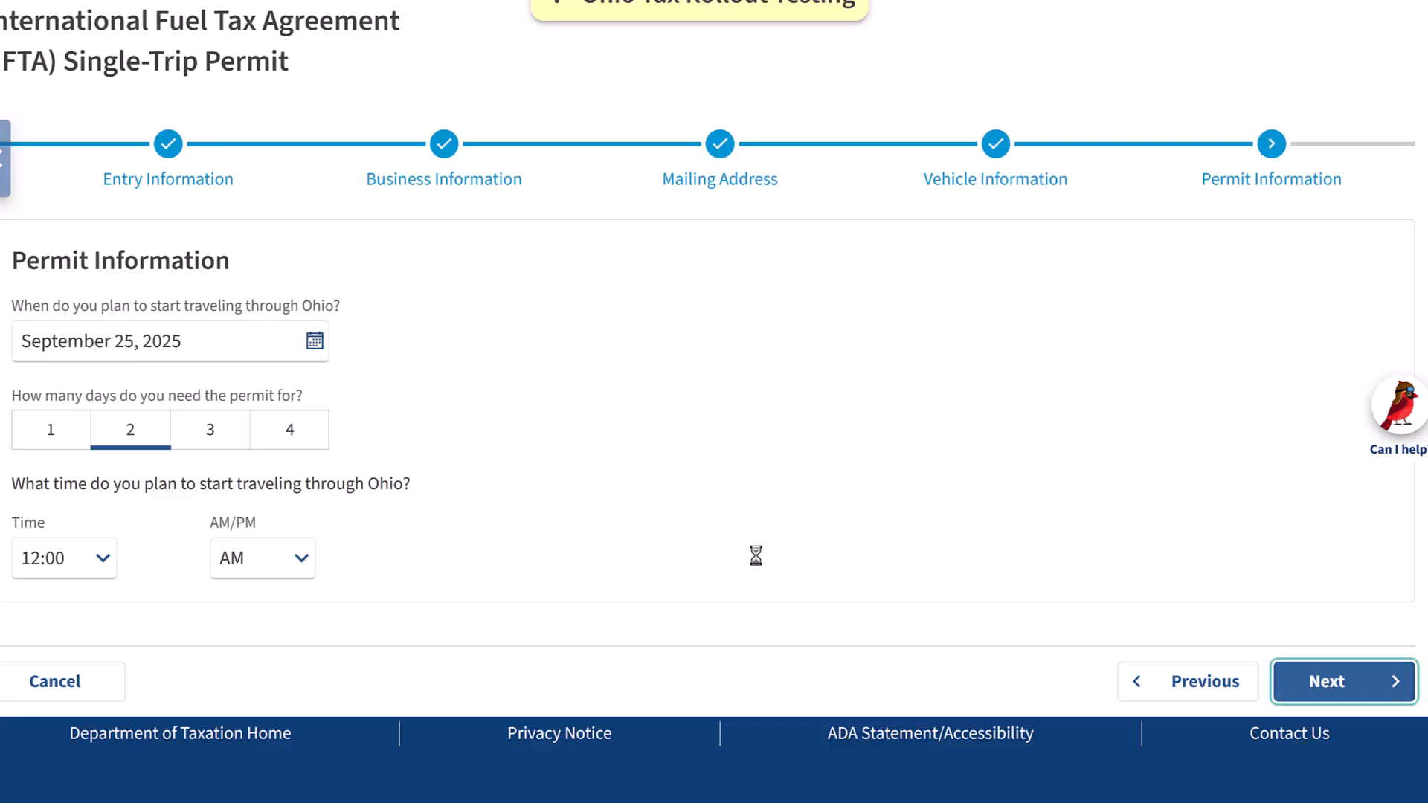
# Continue from the permit review summary to the Payment page
pyautogui.scroll(-2, 608, 513)
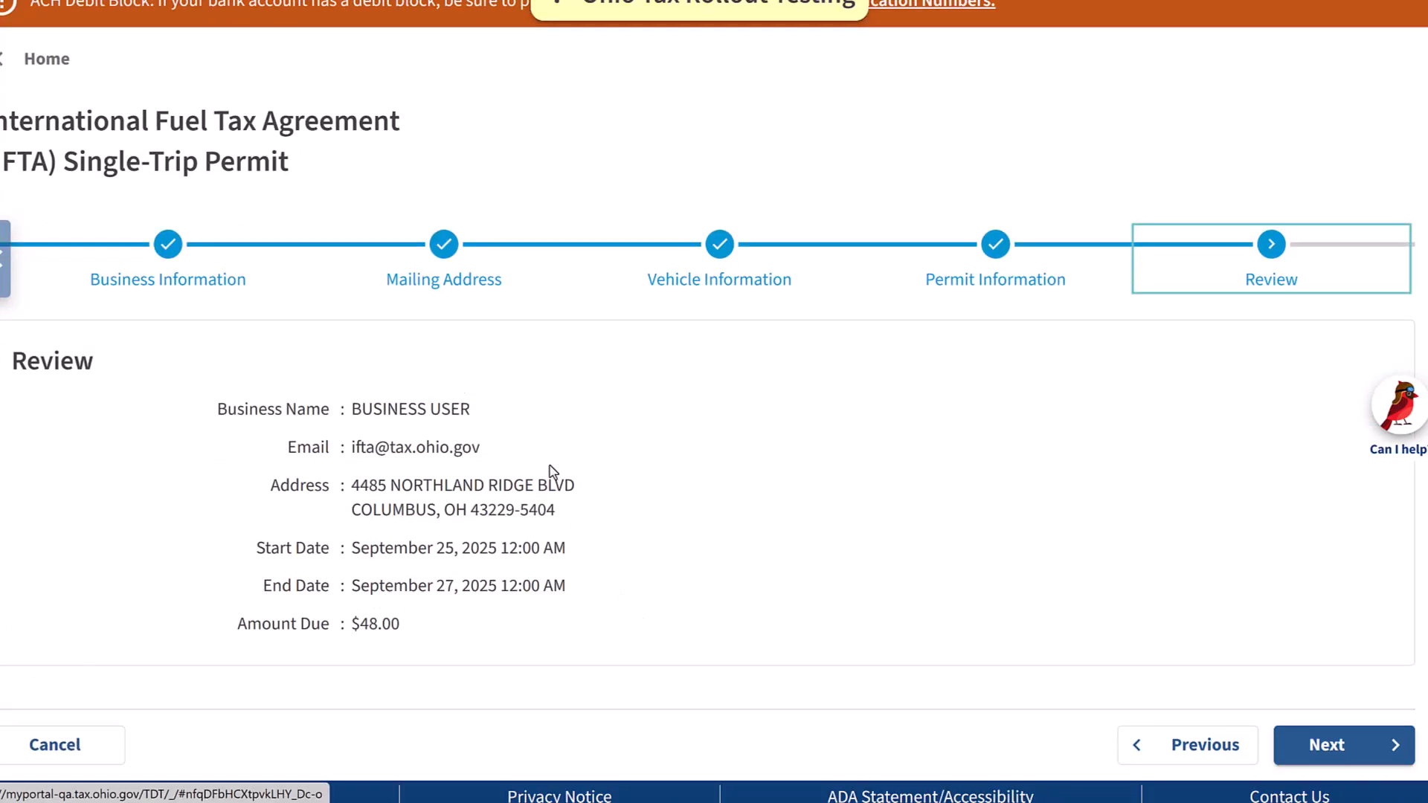
pyautogui.click(1347, 752)
pyautogui.scroll(-3, 939, 571)
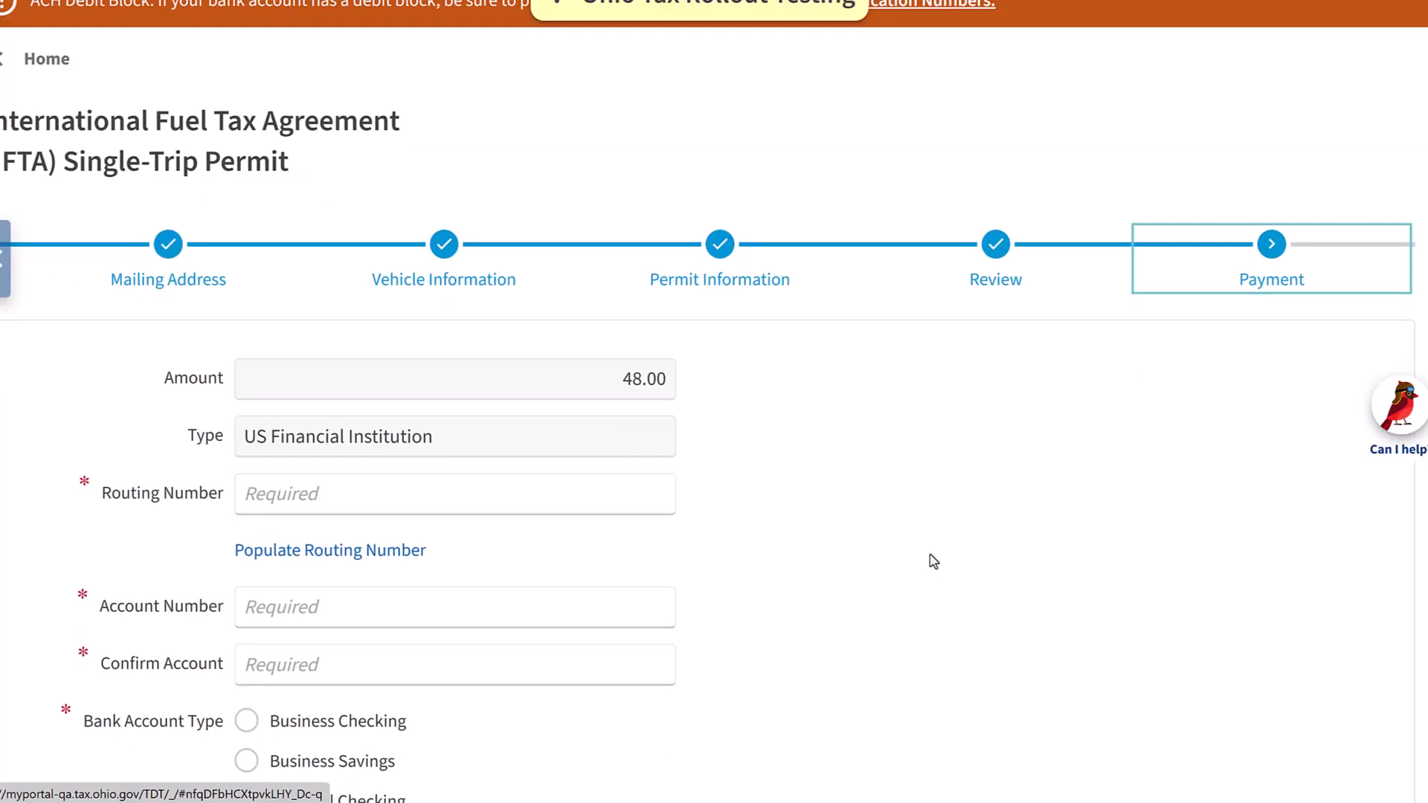
# Enter the bank account number and re-enter it in the confirmation field
pyautogui.scroll(-1, 679, 547)
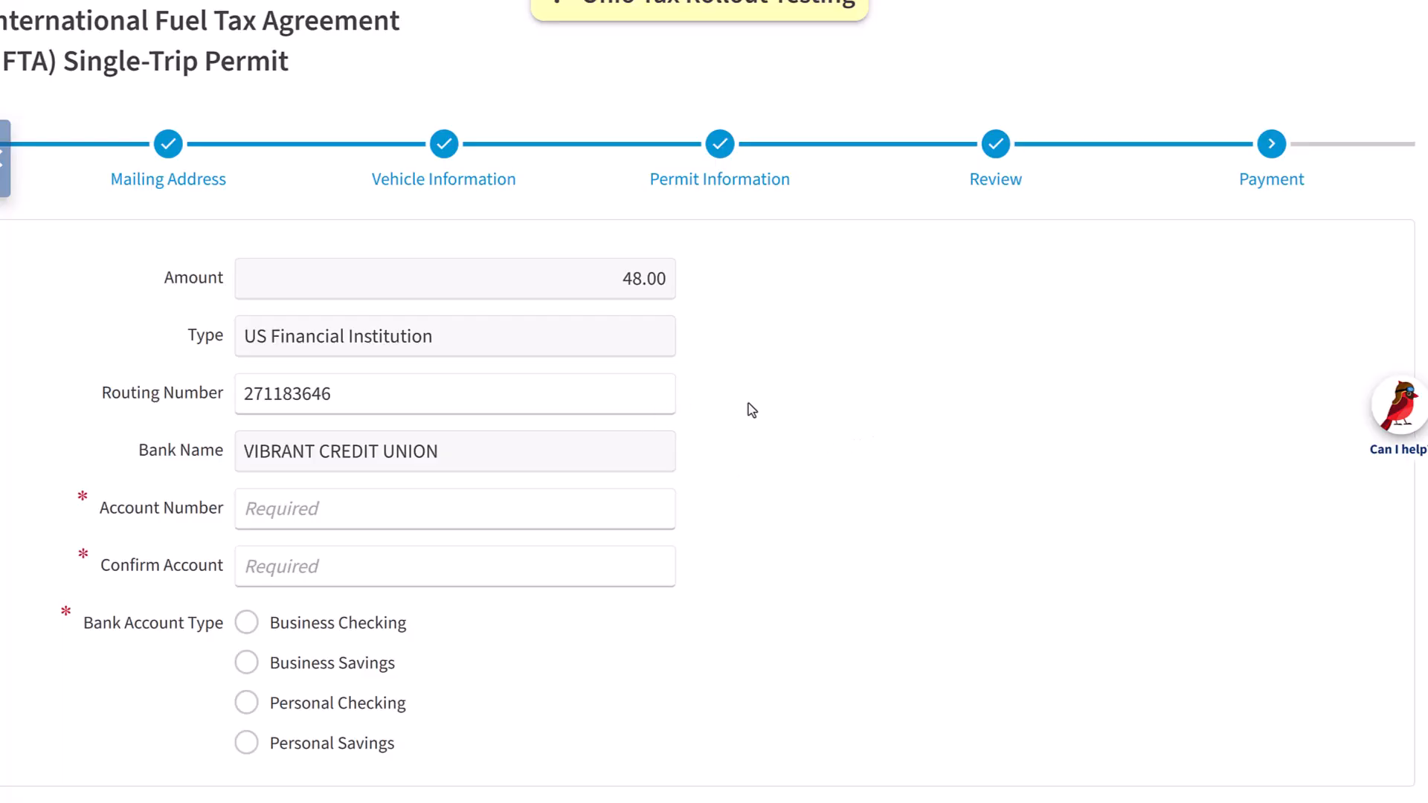
pyautogui.scroll(-1, 748, 403)
pyautogui.click(500, 422)
pyautogui.write('123456789')
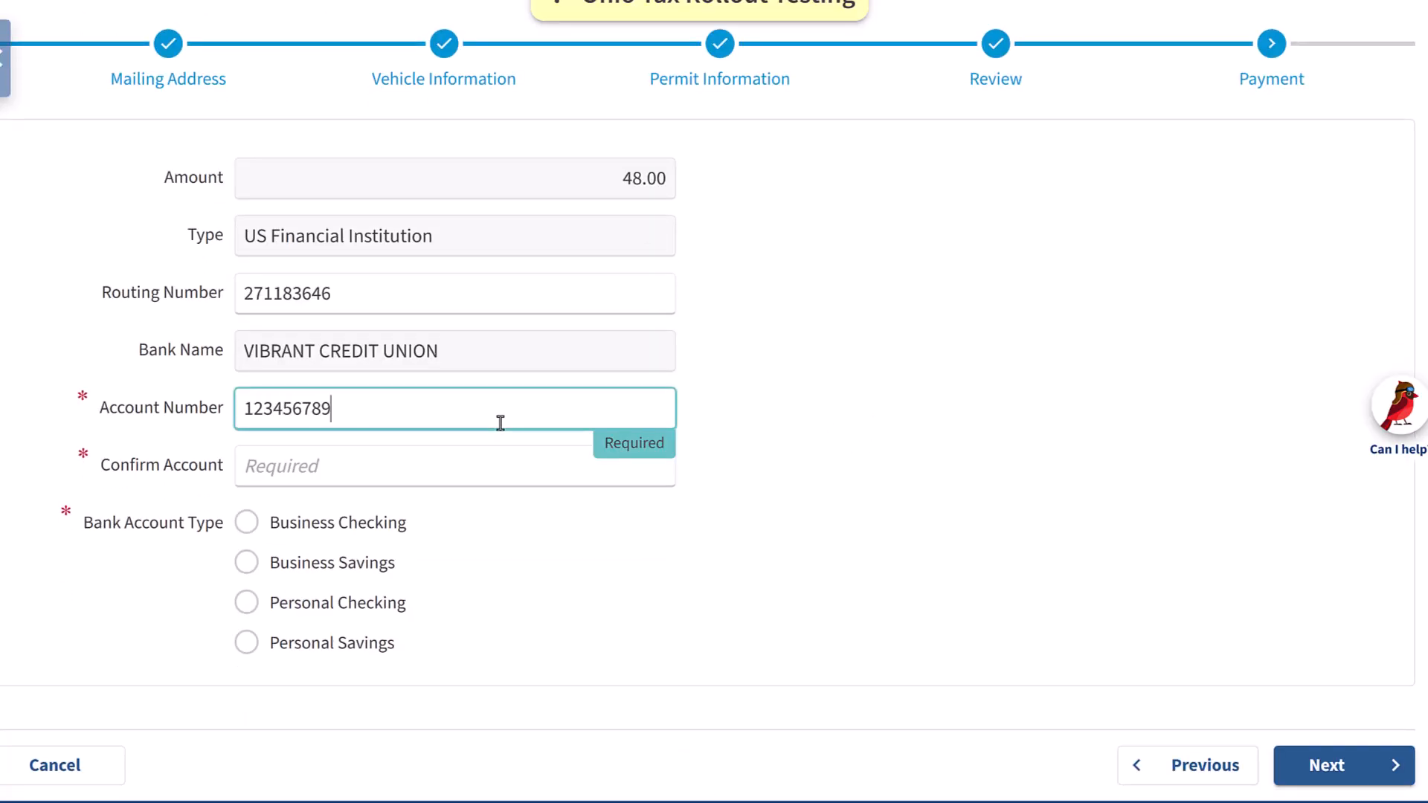
pyautogui.click(523, 460)
pyautogui.write('123456789')
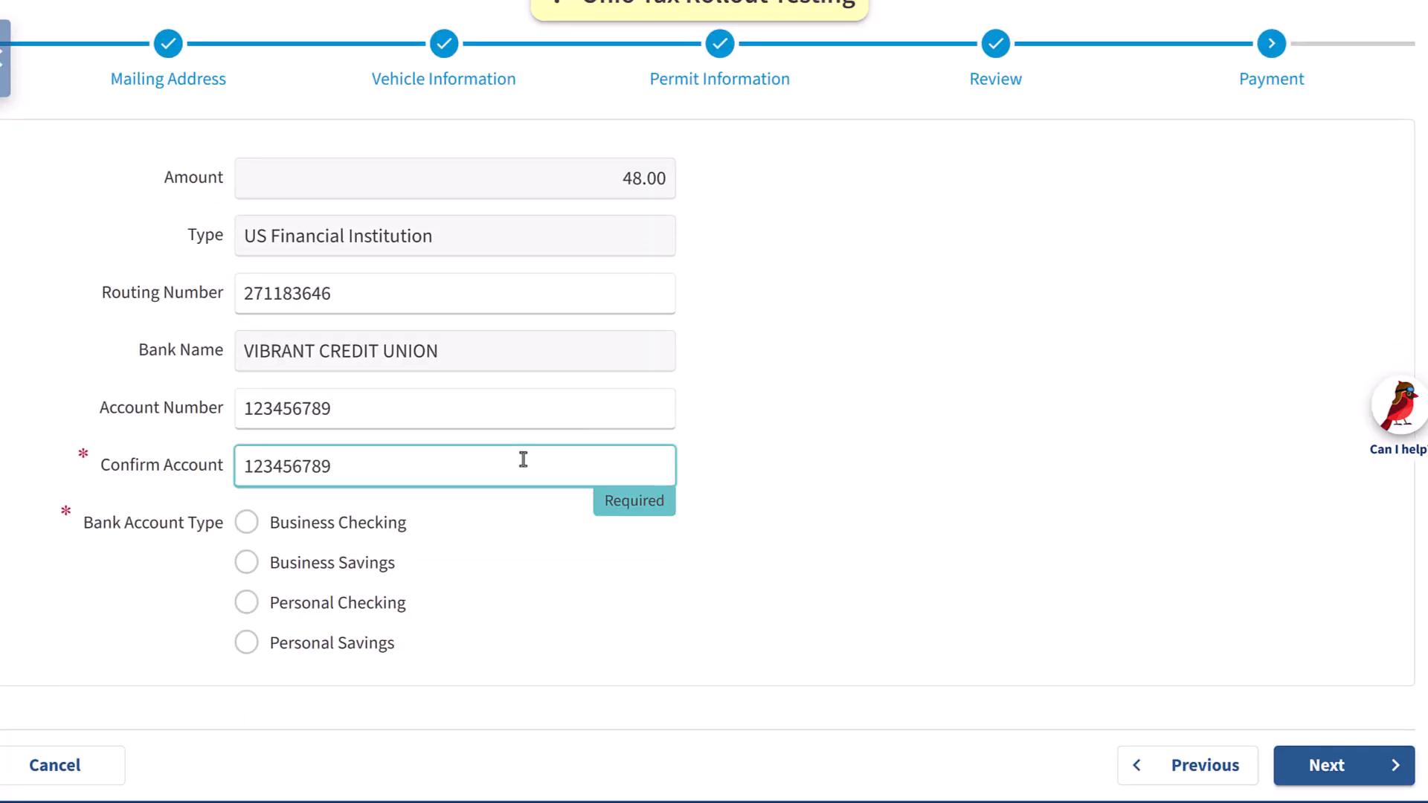
# Choose Business Checking as the bank account type, continue, and submit the permit request
pyautogui.click(250, 522)
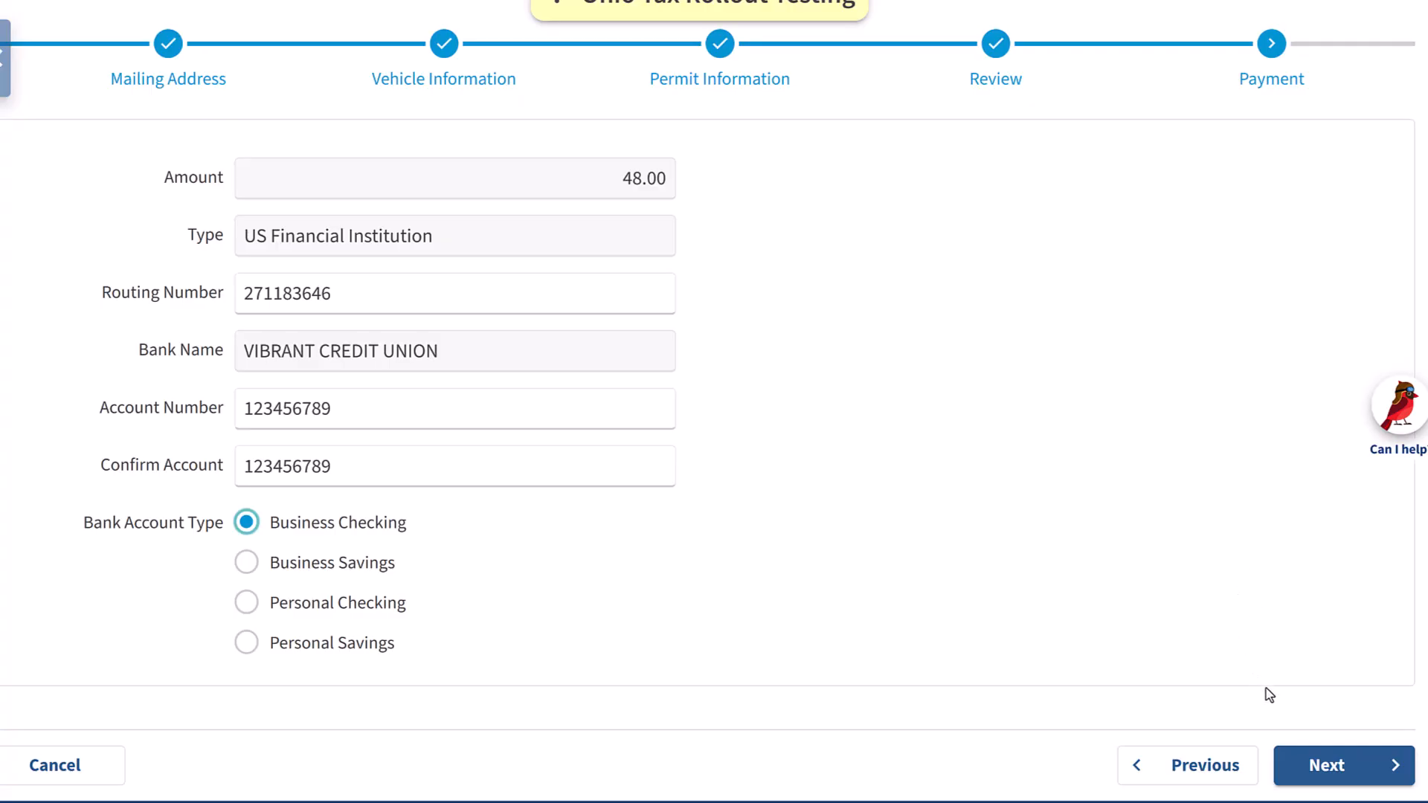
pyautogui.click(1346, 769)
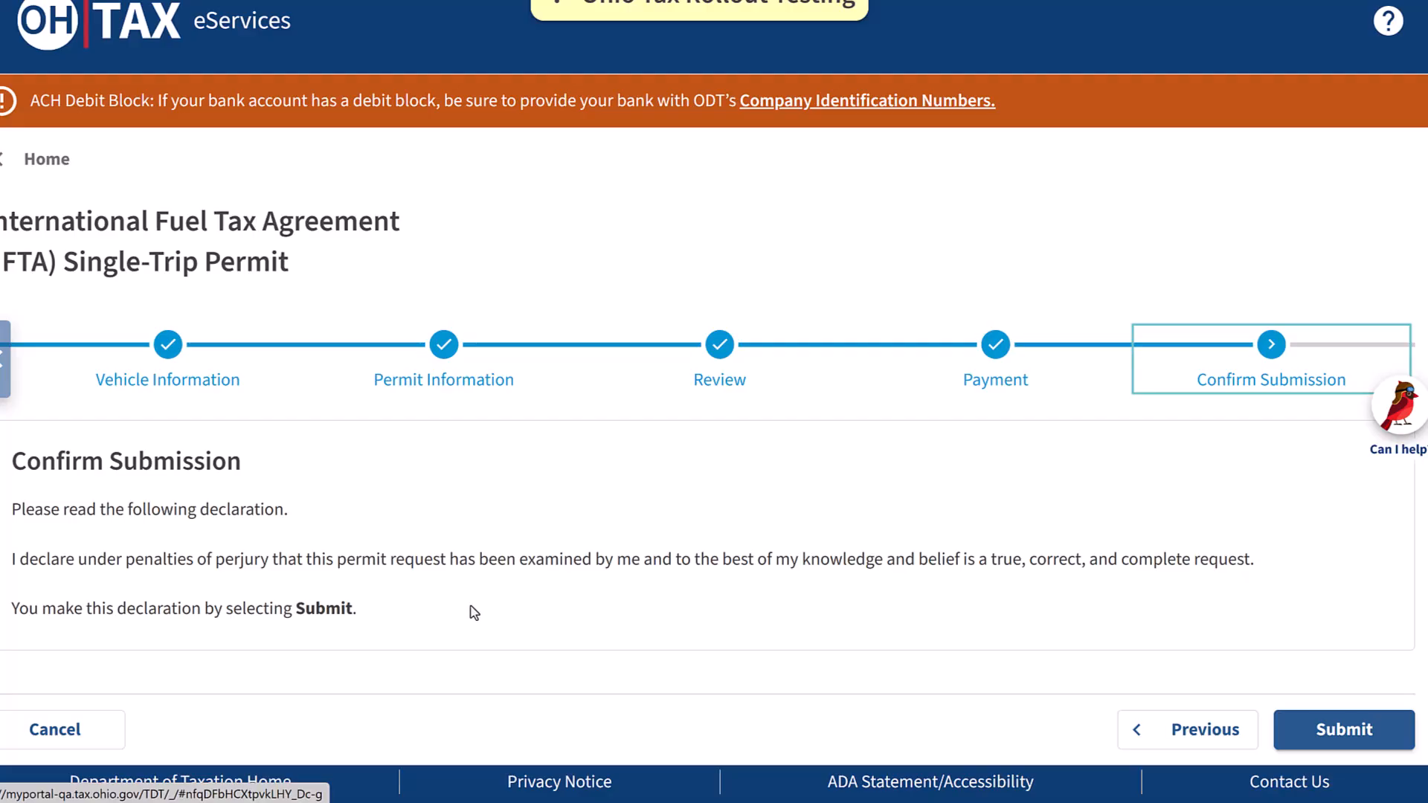
pyautogui.click(1353, 735)
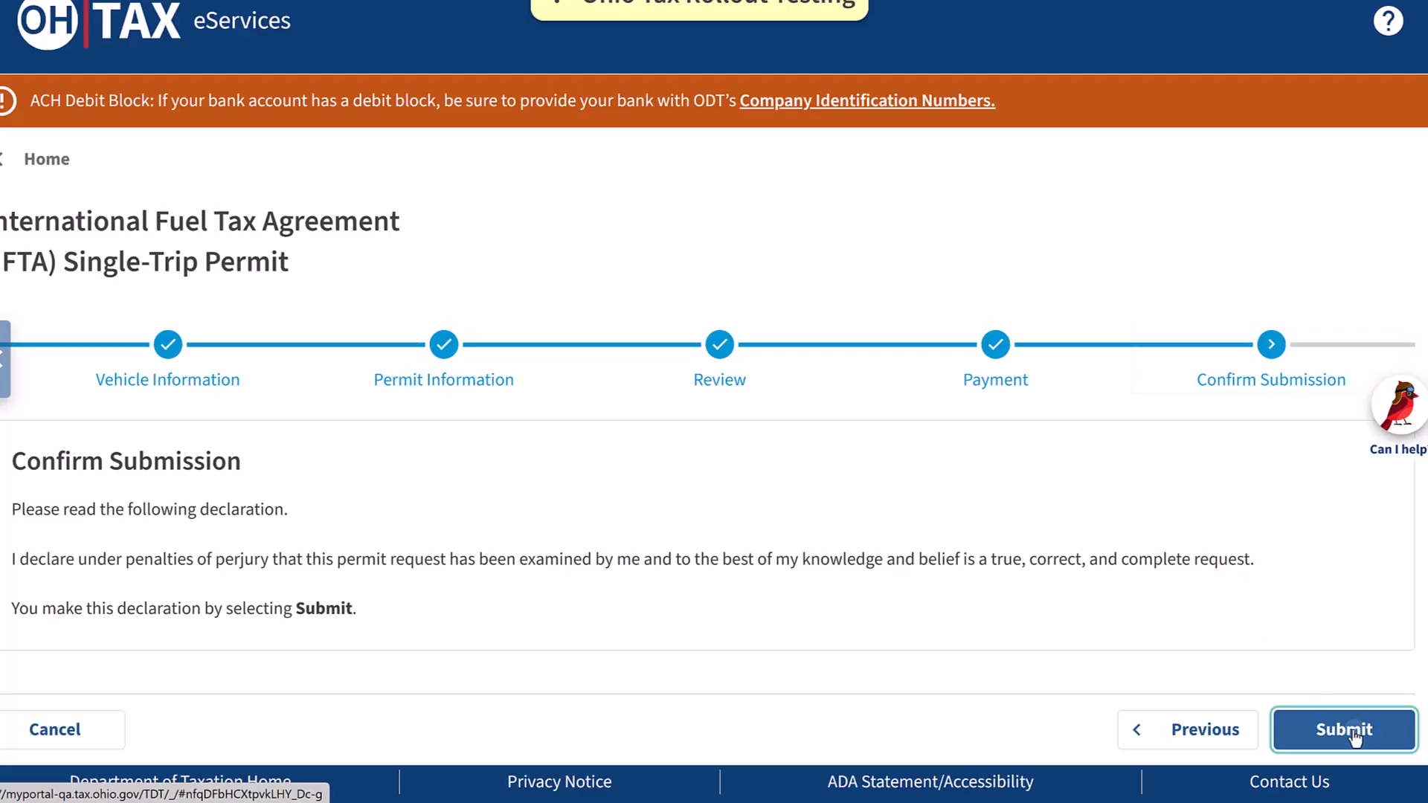